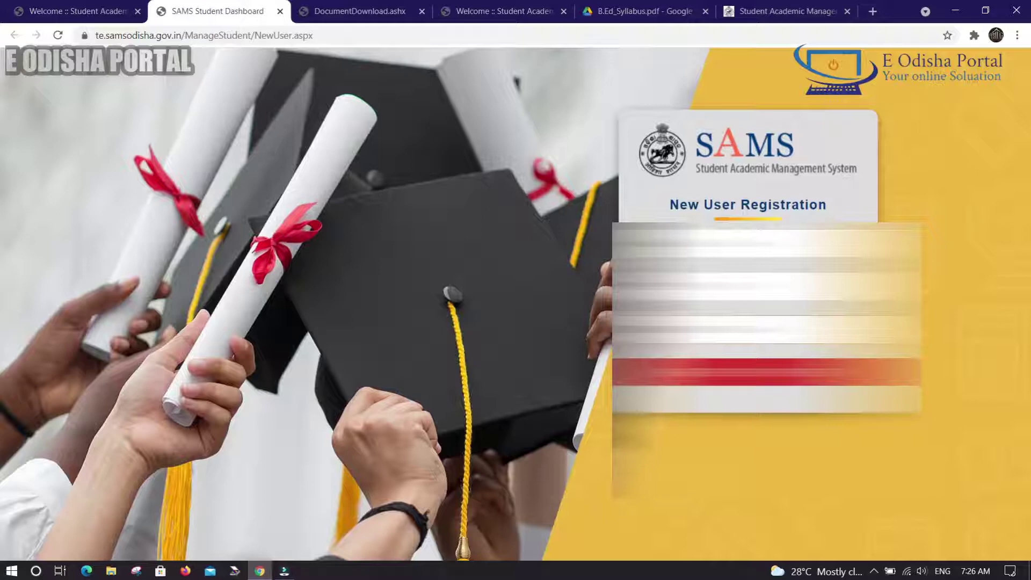
Step: Submit the registration details, enter the verification code, and type the new account password
{"action": "left_click", "coordinate": [748, 372]}
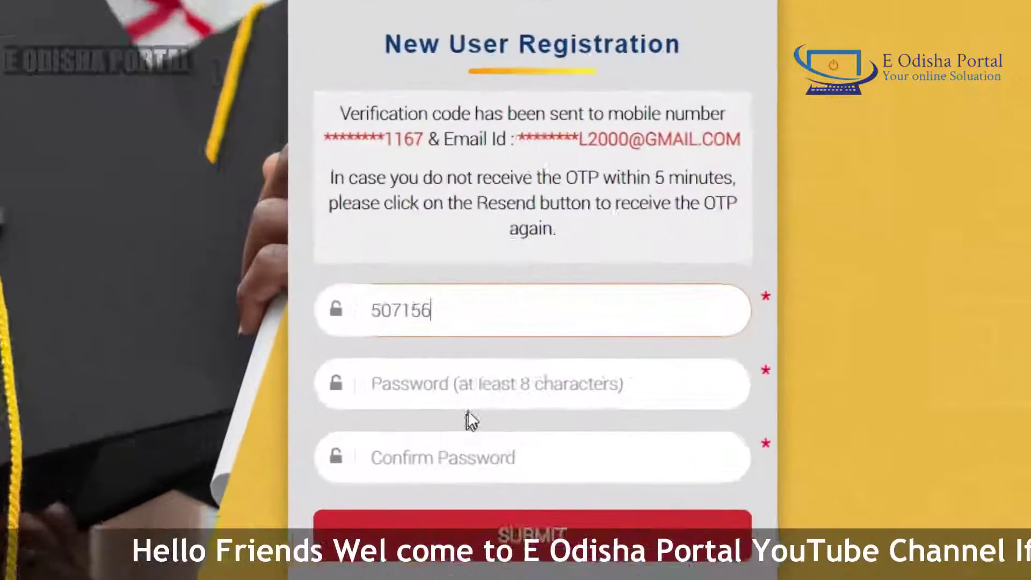
{"action": "left_click", "coordinate": [710, 390]}
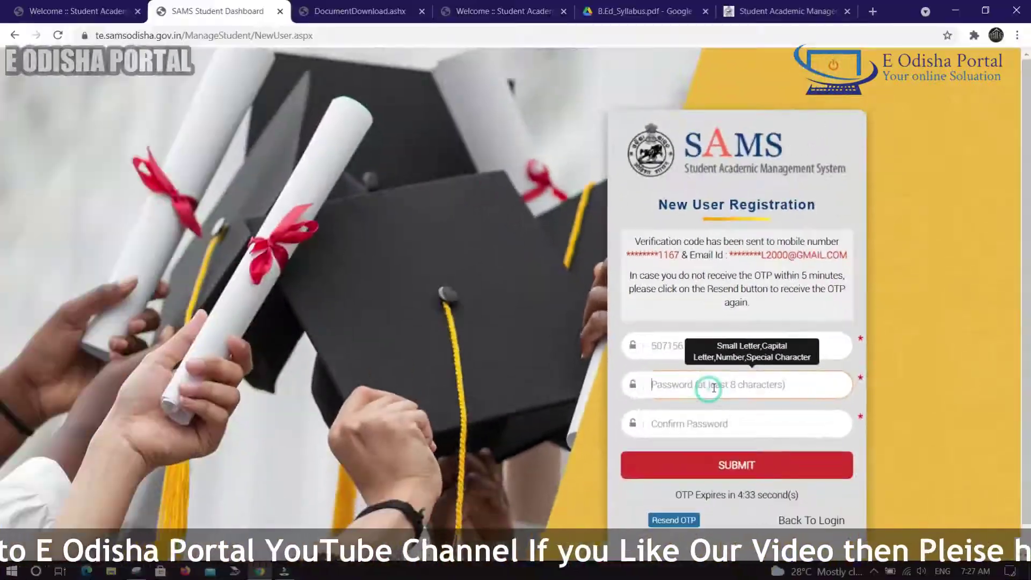
{"action": "type", "text": "•"}
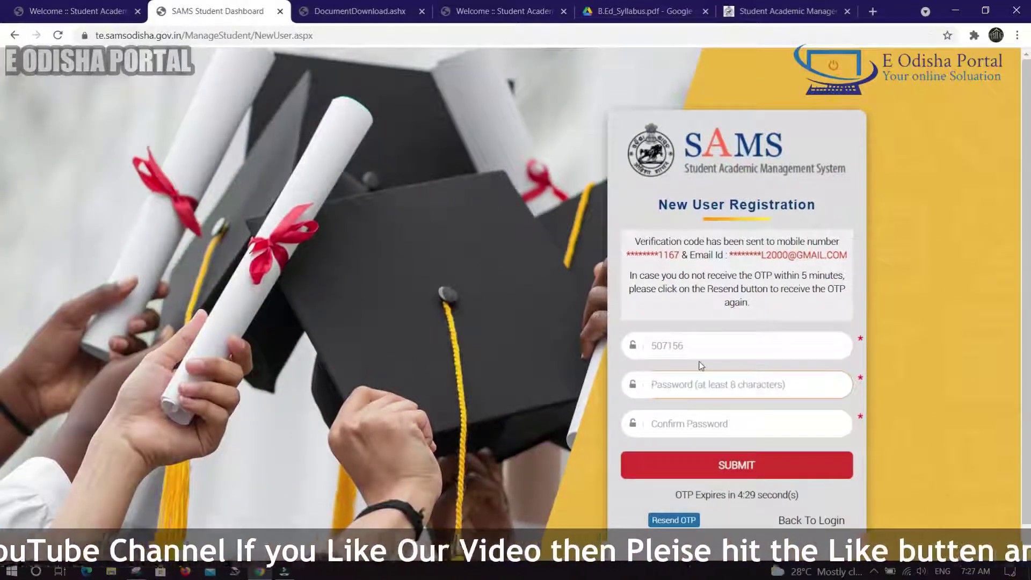
{"action": "type", "text": "••••••••"}
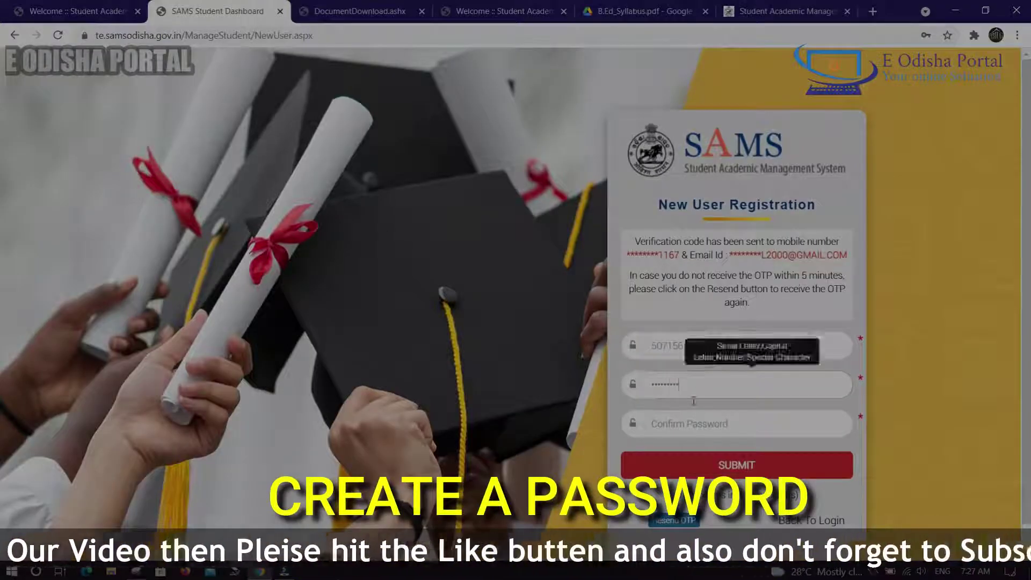
{"action": "left_click", "coordinate": [689, 426]}
{"action": "type", "text": "•••••••••"}
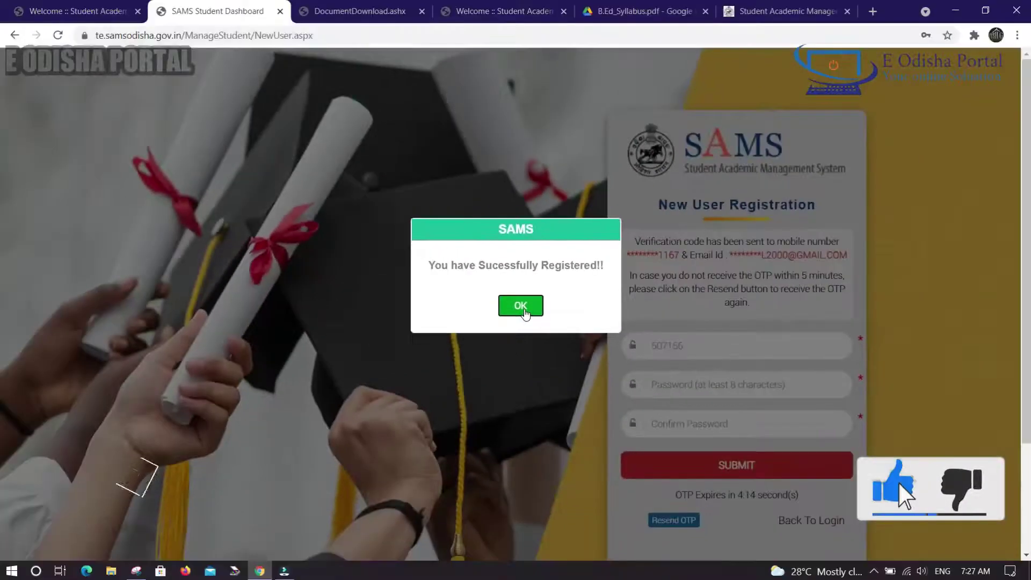
Step: Acknowledge the registration success message and scroll down toward Student's Login
{"action": "left_click", "coordinate": [542, 354]}
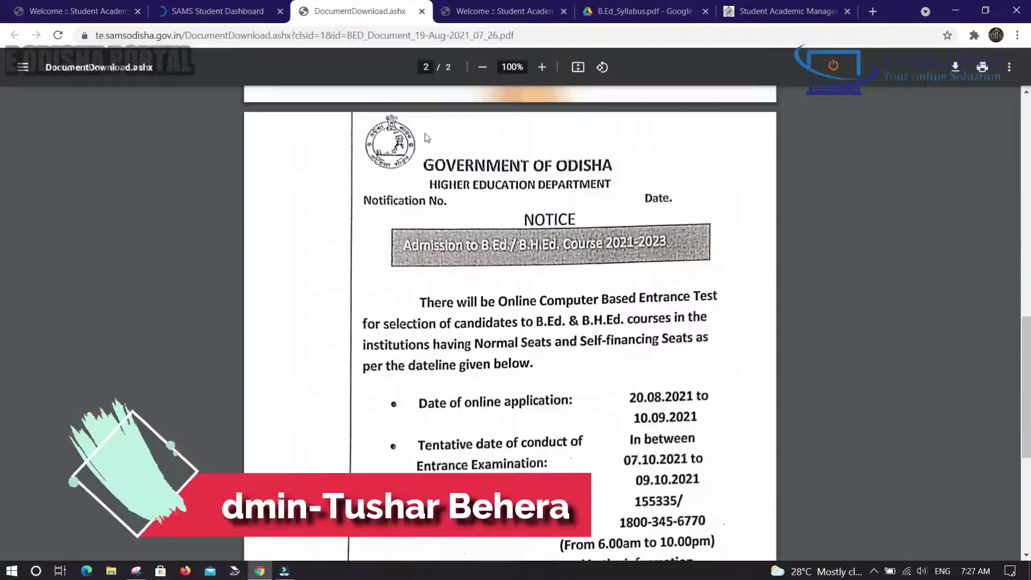
{"action": "scroll", "coordinate": [424, 134], "scroll_direction": "down", "scroll_amount": 3}
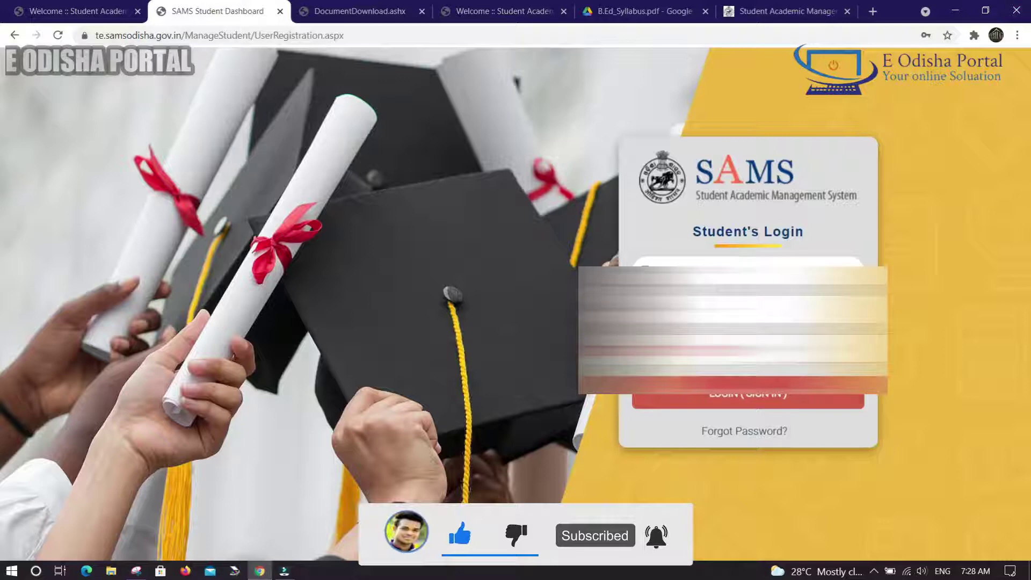
Step: Log in without saving the password and start the Common Application Form for B.Ed
{"action": "left_click", "coordinate": [809, 407]}
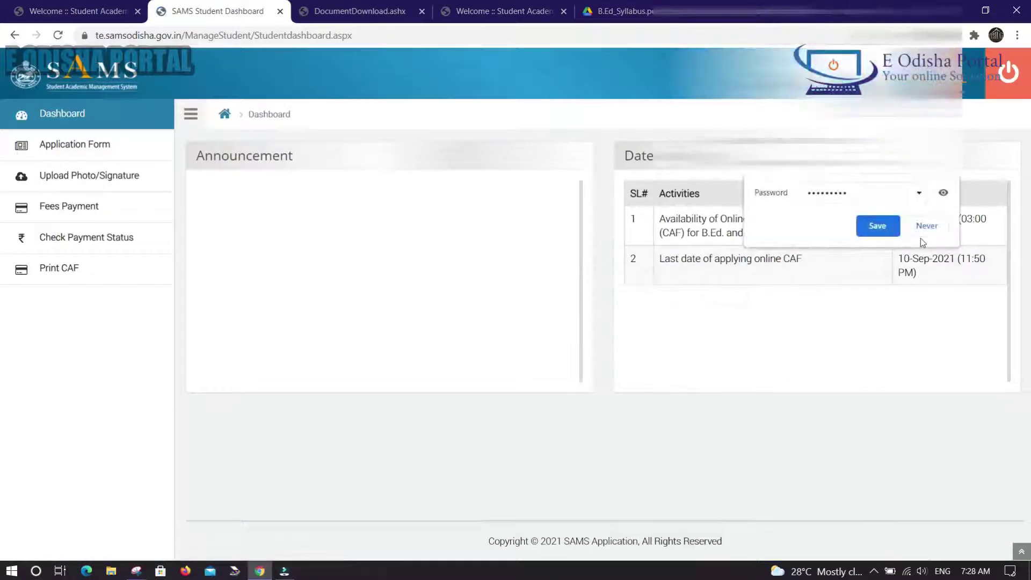
{"action": "left_click", "coordinate": [926, 230]}
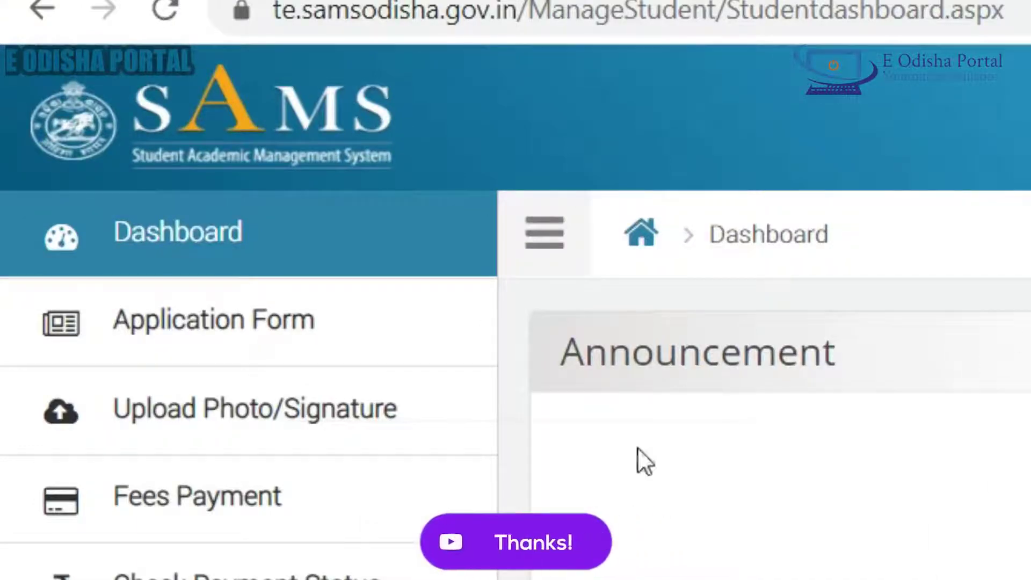
{"action": "left_click", "coordinate": [199, 328]}
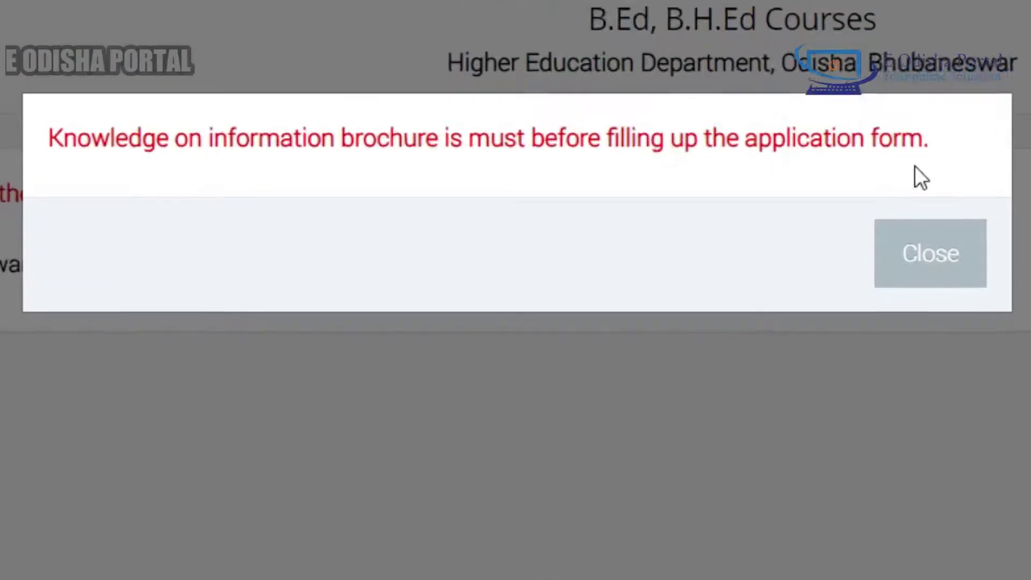
{"action": "left_click", "coordinate": [678, 276]}
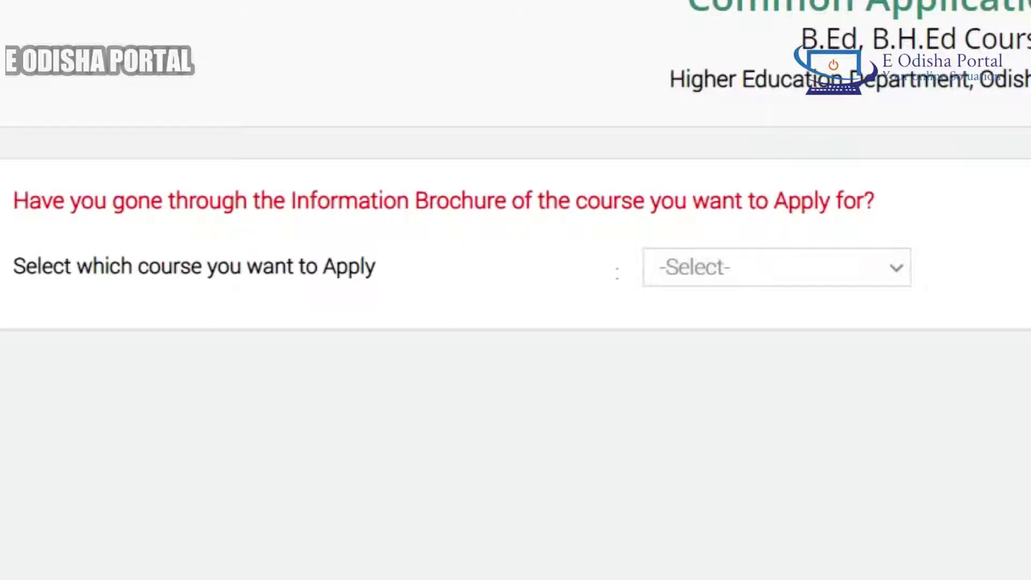
{"action": "left_click", "coordinate": [803, 267]}
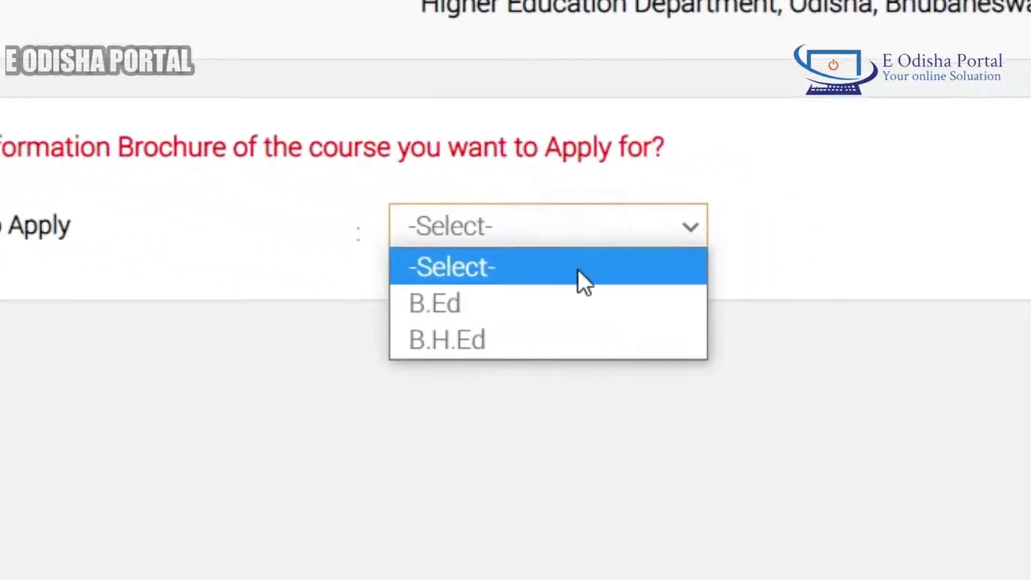
{"action": "left_click", "coordinate": [565, 299]}
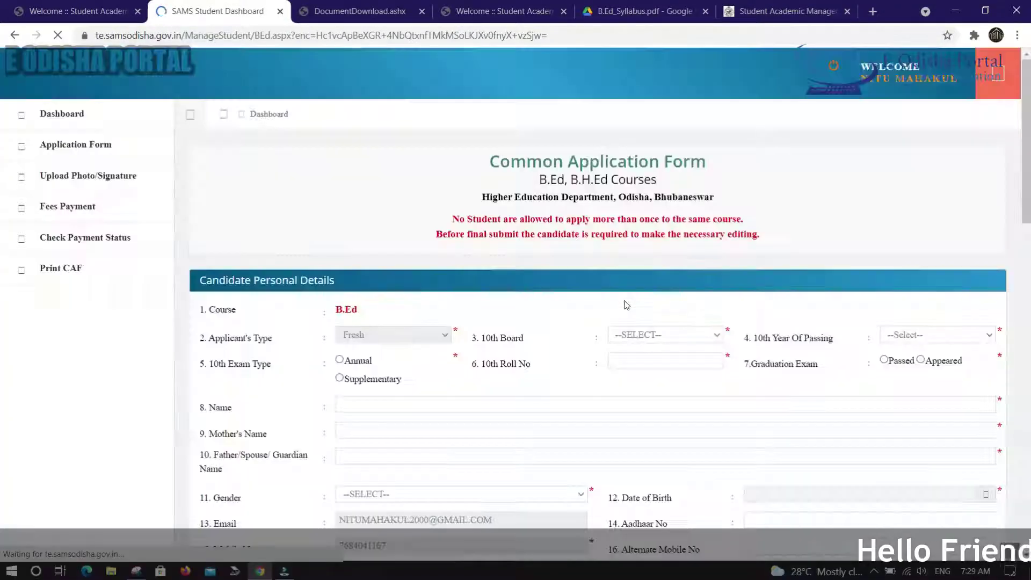
Step: Set 10th Board to BSE, Odisha and 10th Year Of Passing to 2015
{"action": "scroll", "coordinate": [608, 232], "scroll_direction": "down", "scroll_amount": 15}
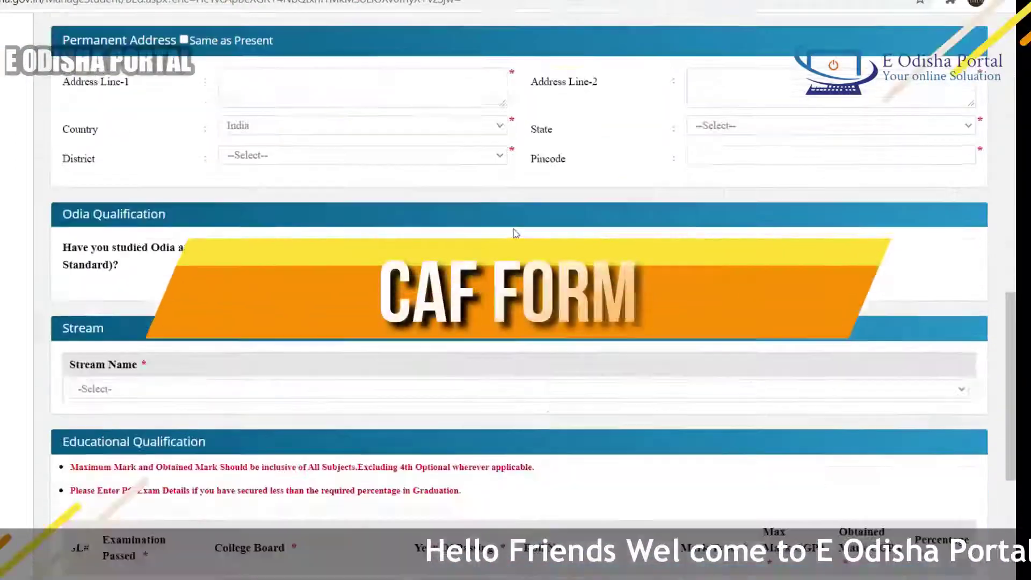
{"action": "scroll", "coordinate": [511, 227], "scroll_direction": "up", "scroll_amount": 15}
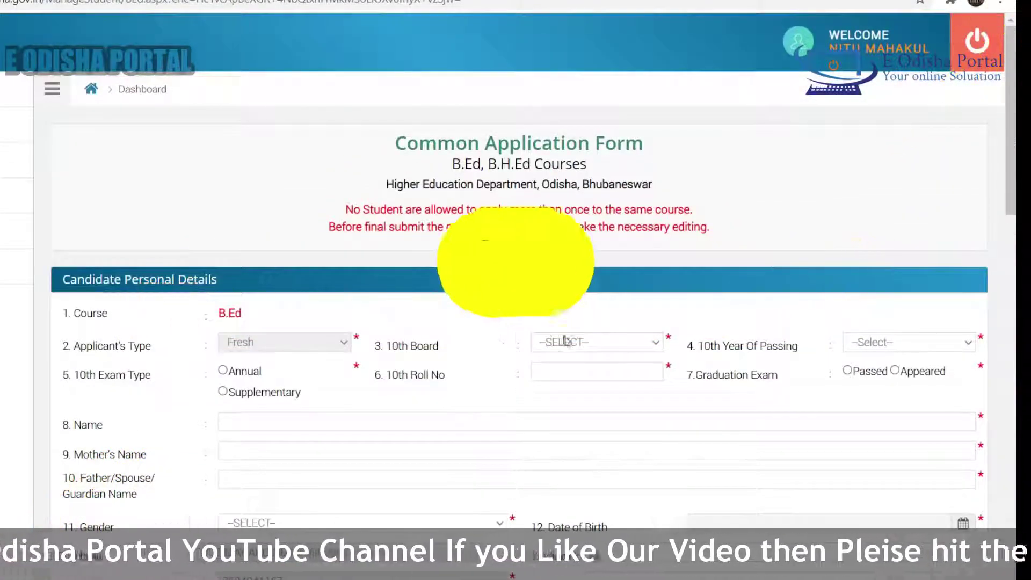
{"action": "scroll", "coordinate": [630, 291], "scroll_direction": "down", "scroll_amount": 3}
{"action": "left_click", "coordinate": [596, 190]}
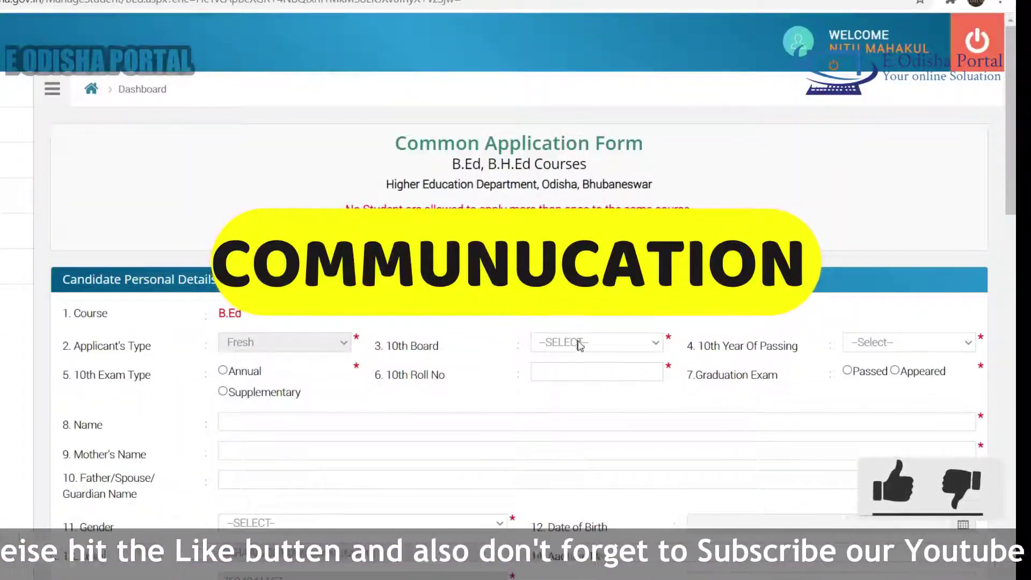
{"action": "scroll", "coordinate": [600, 225], "scroll_direction": "down", "scroll_amount": 3}
{"action": "left_click", "coordinate": [576, 188]}
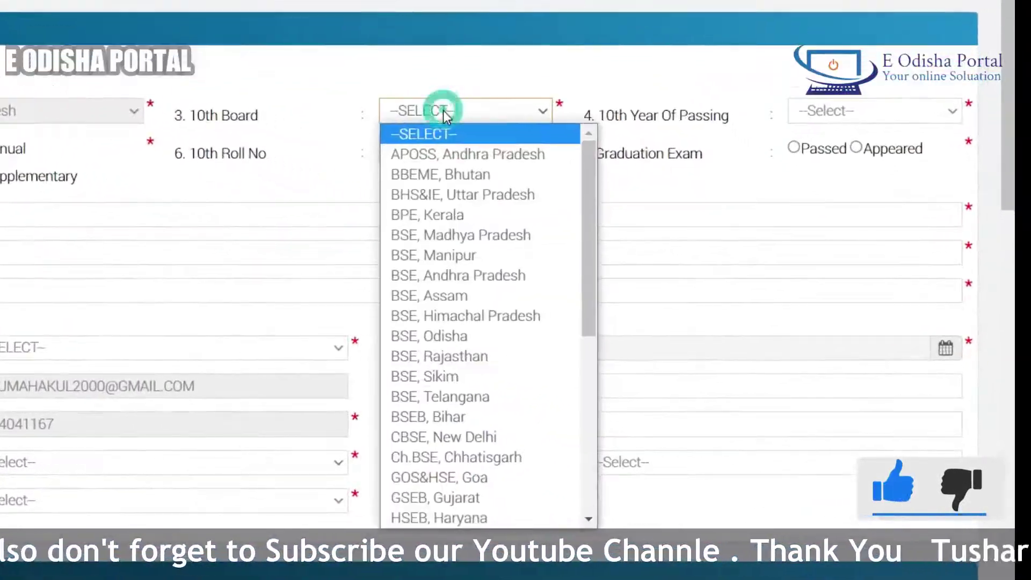
{"action": "scroll", "coordinate": [608, 274], "scroll_direction": "down", "scroll_amount": 5}
{"action": "scroll", "coordinate": [483, 226], "scroll_direction": "up", "scroll_amount": 5}
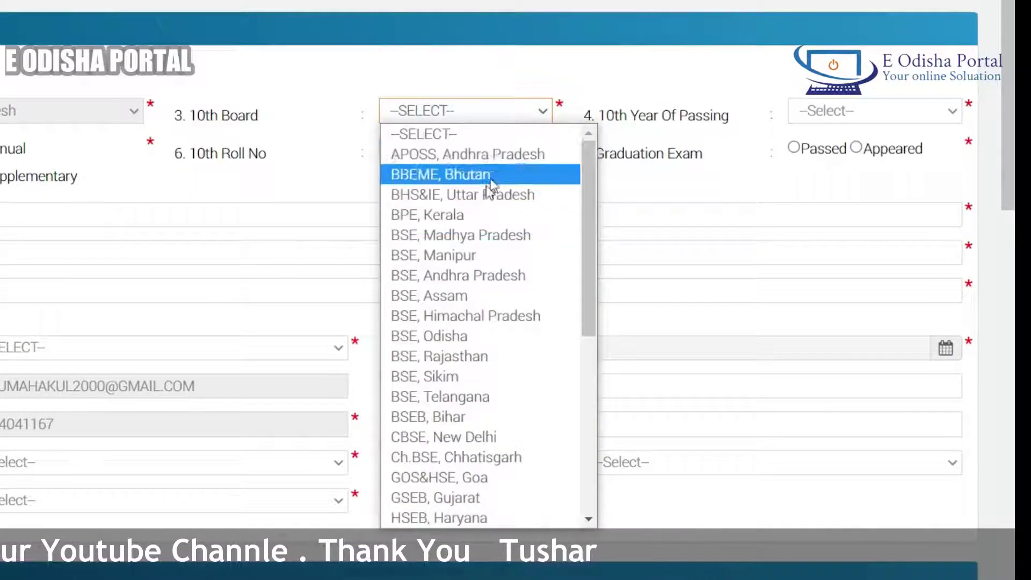
{"action": "left_click", "coordinate": [465, 336]}
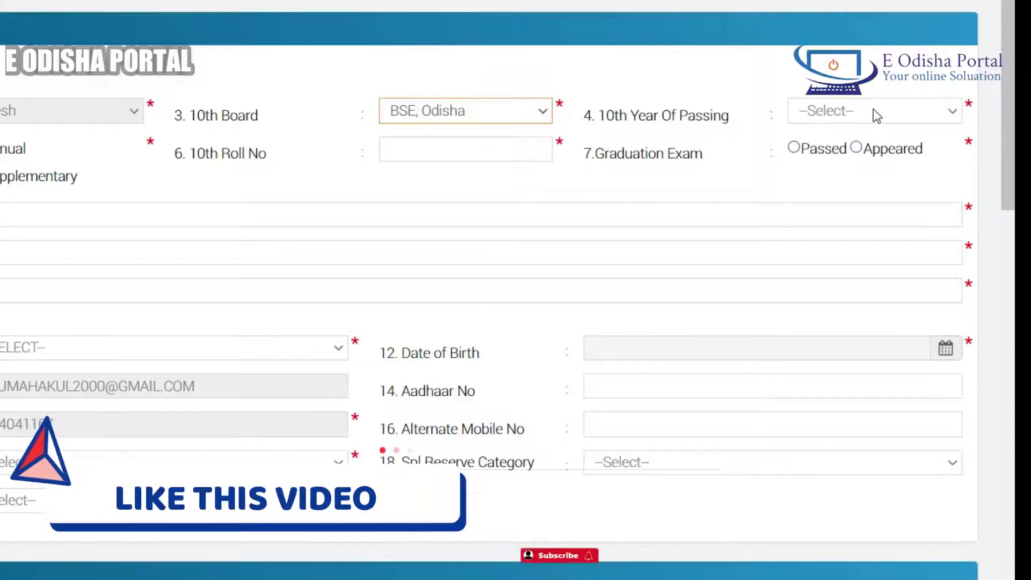
{"action": "left_click", "coordinate": [874, 110]}
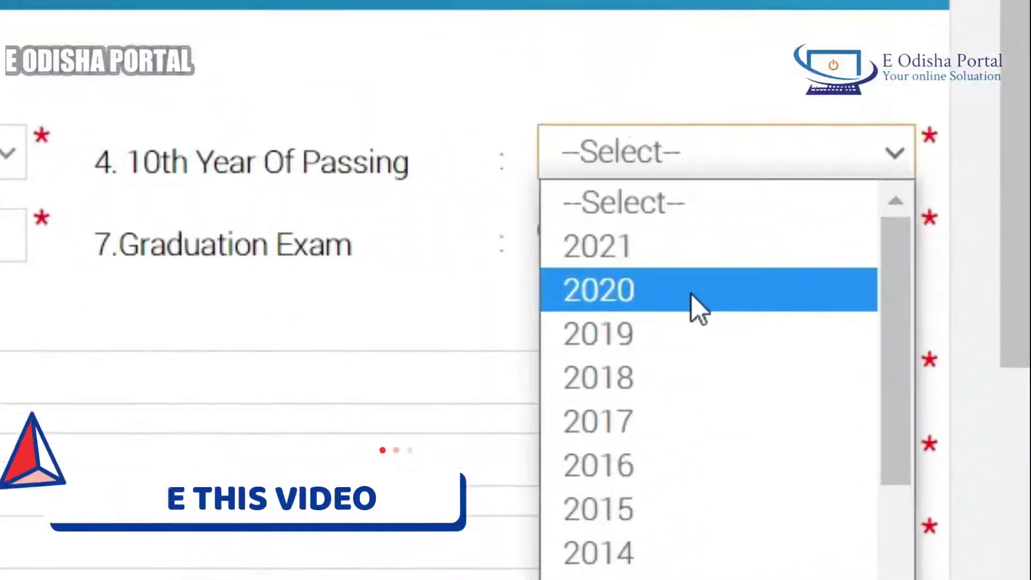
{"action": "left_click", "coordinate": [708, 509]}
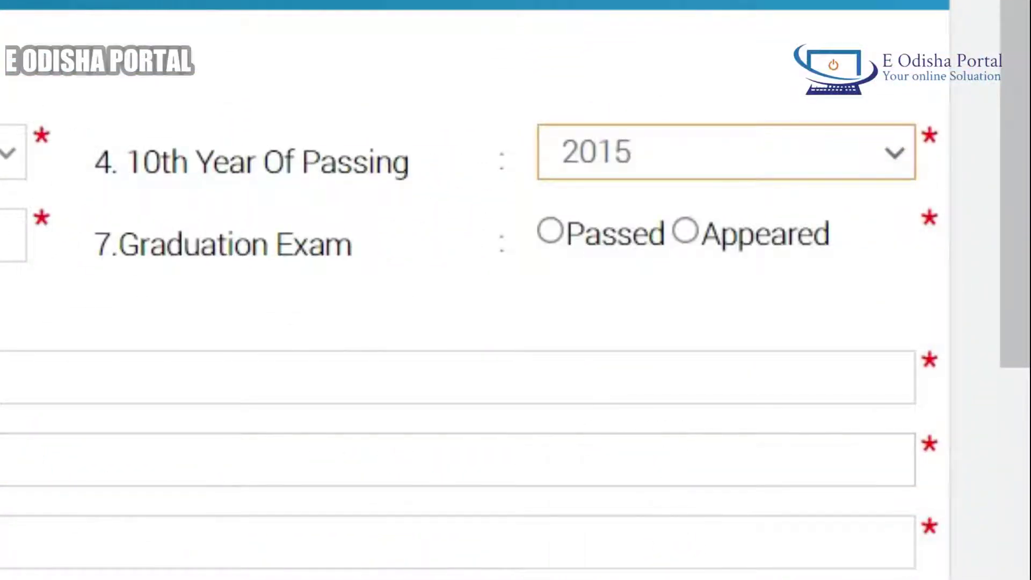
Step: Enter the 10th roll number ending in 158ED so candidate details auto-fill
{"action": "left_click", "coordinate": [12, 236]}
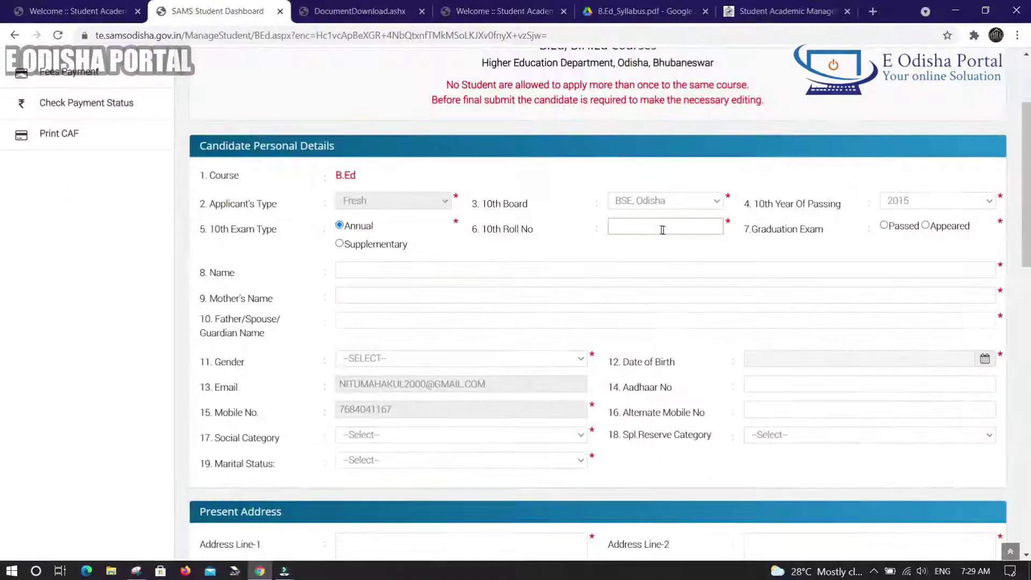
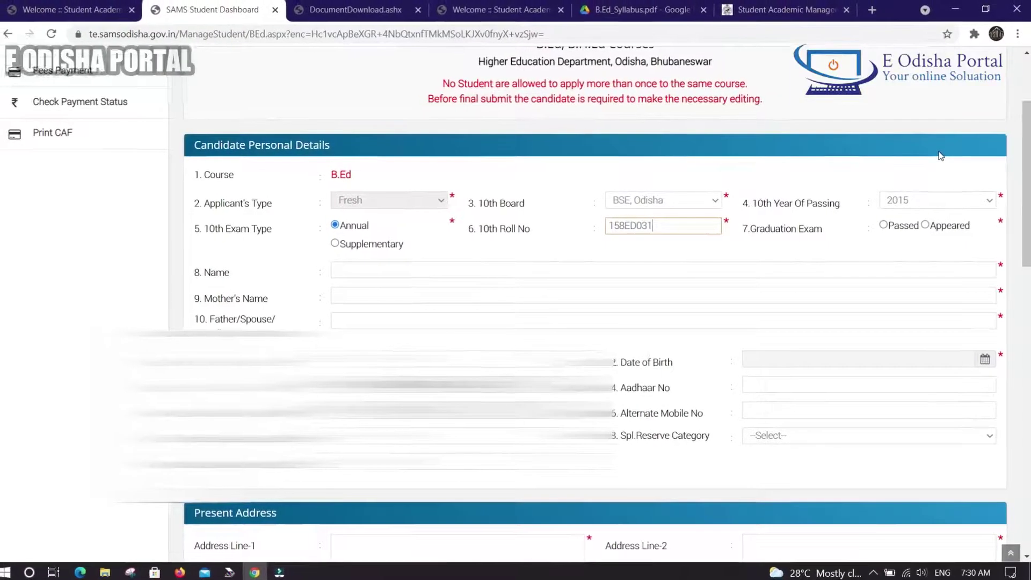
{"action": "key", "text": "Tab"}
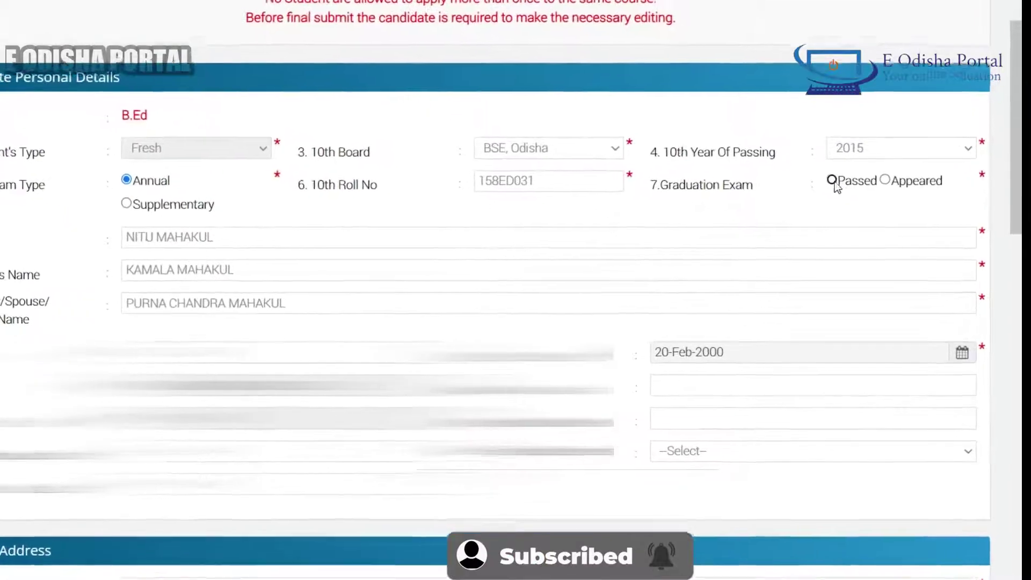
Step: Mark the Graduation Exam as Passed and scroll further down the form
{"action": "left_click", "coordinate": [833, 182]}
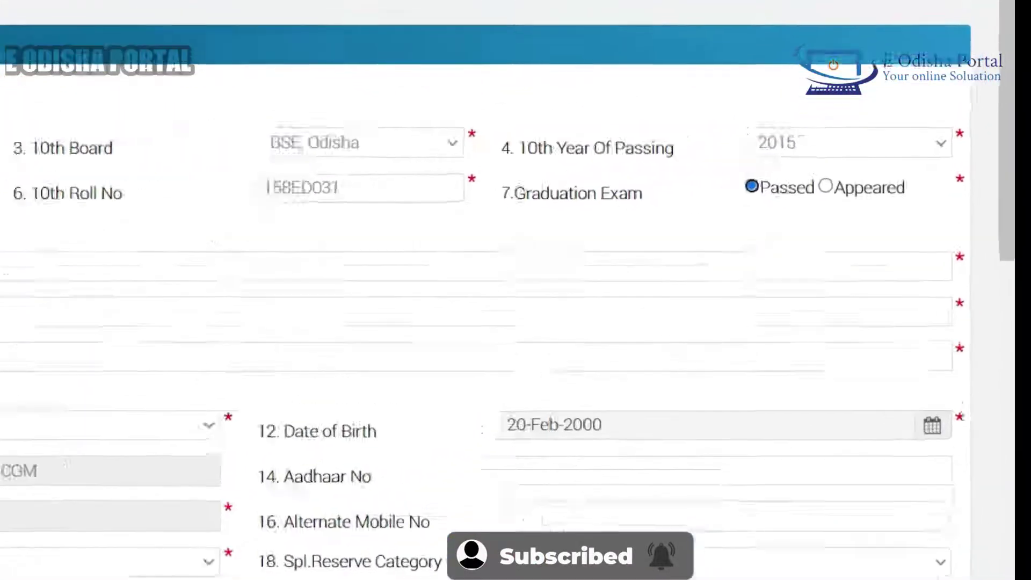
{"action": "scroll", "coordinate": [516, 301], "scroll_direction": "down", "scroll_amount": 3}
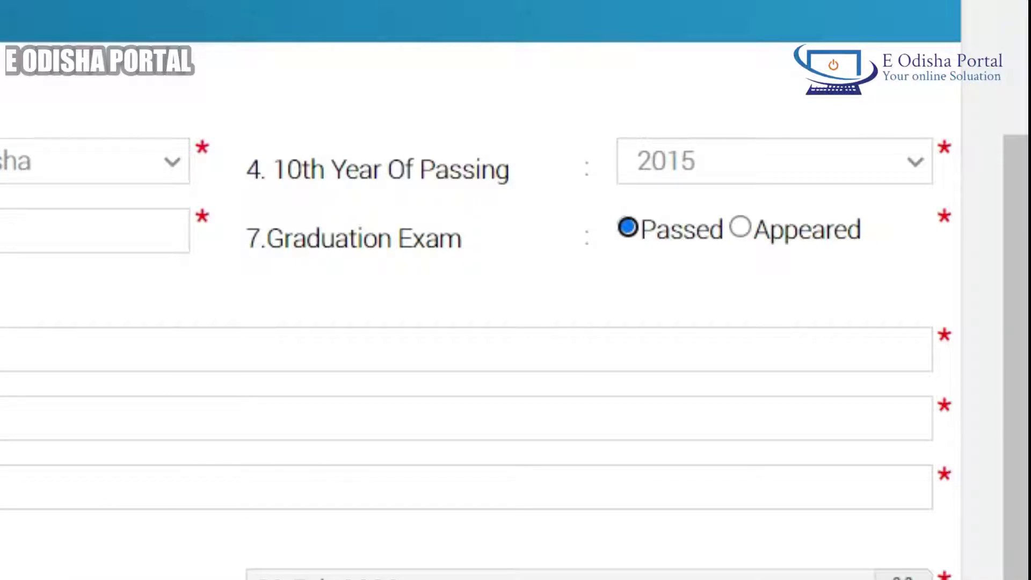
{"action": "scroll", "coordinate": [532, 544], "scroll_direction": "down", "scroll_amount": 4}
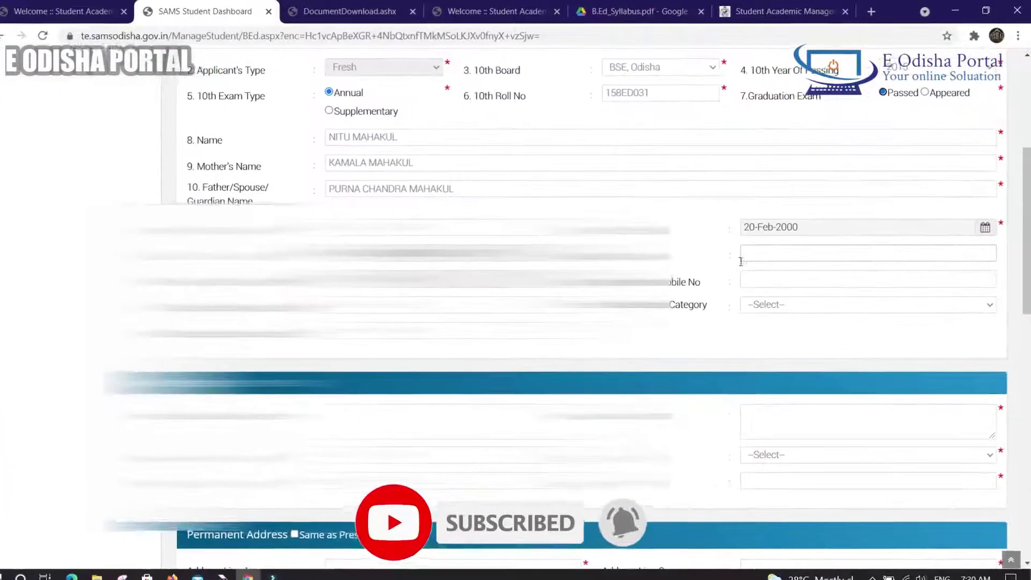
Step: Enter the Aadhaar number and the alternate mobile number
{"action": "left_click", "coordinate": [767, 259]}
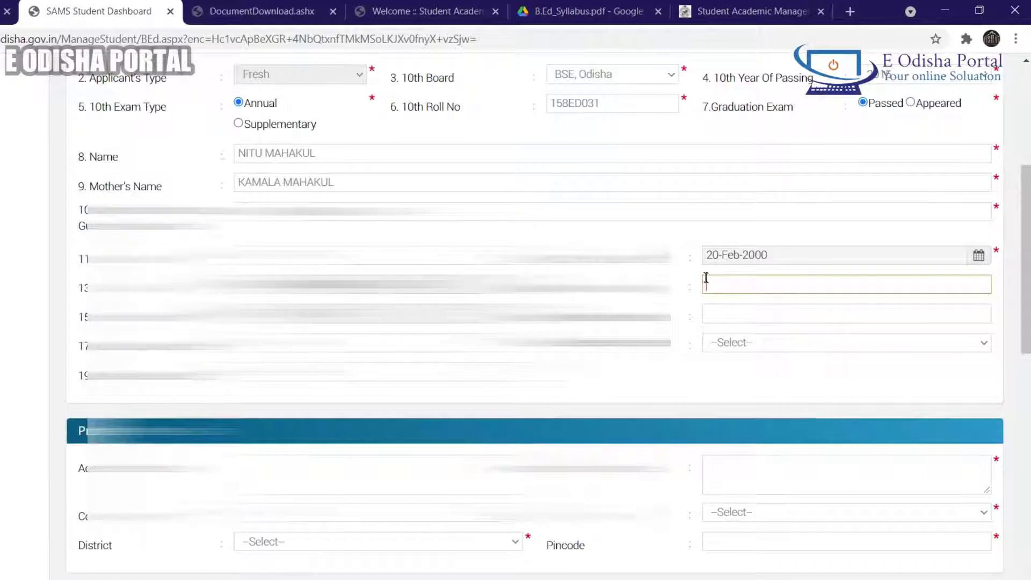
{"action": "scroll", "coordinate": [705, 275], "scroll_direction": "up", "scroll_amount": 1}
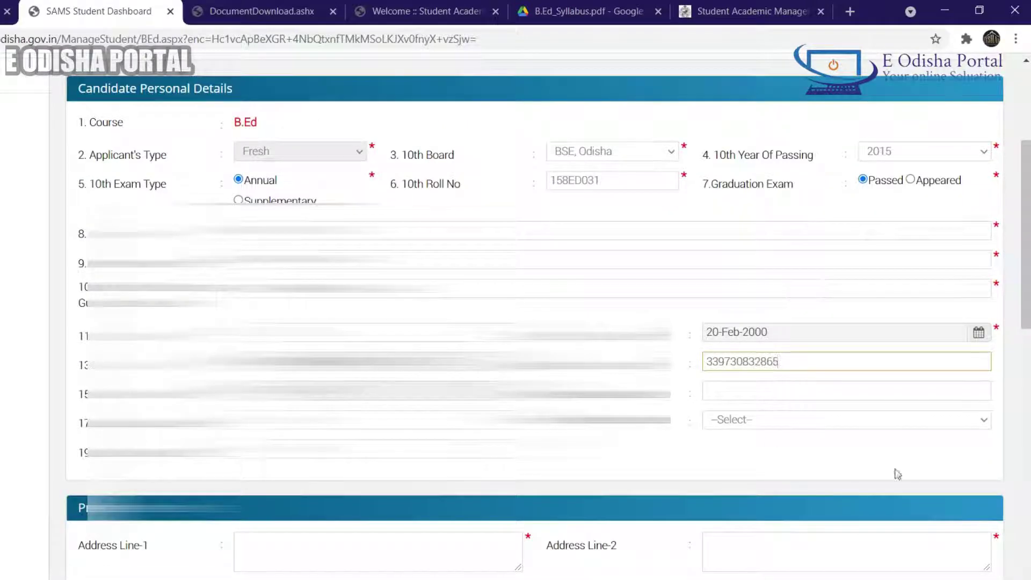
{"action": "left_click", "coordinate": [742, 391]}
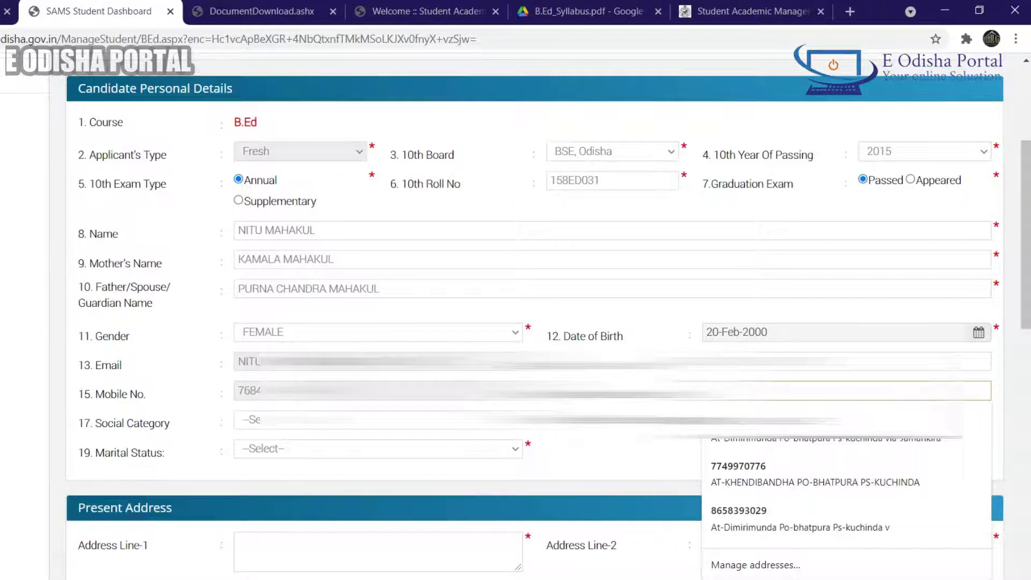
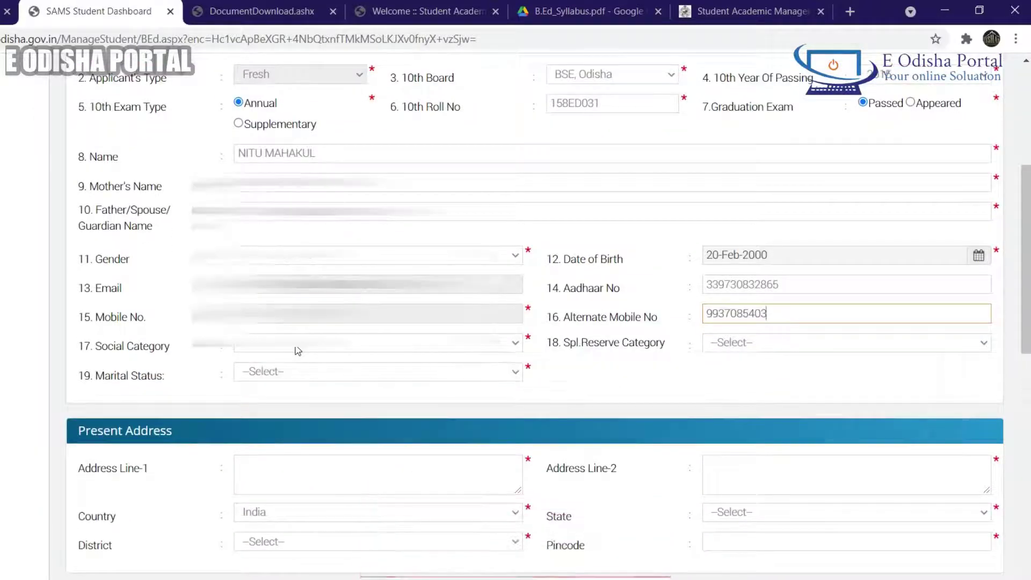
Step: Set Social Category to SEBC, leave Spl. Reserve Category empty, and choose Un Married
{"action": "left_click", "coordinate": [298, 351]}
{"action": "left_click", "coordinate": [301, 423]}
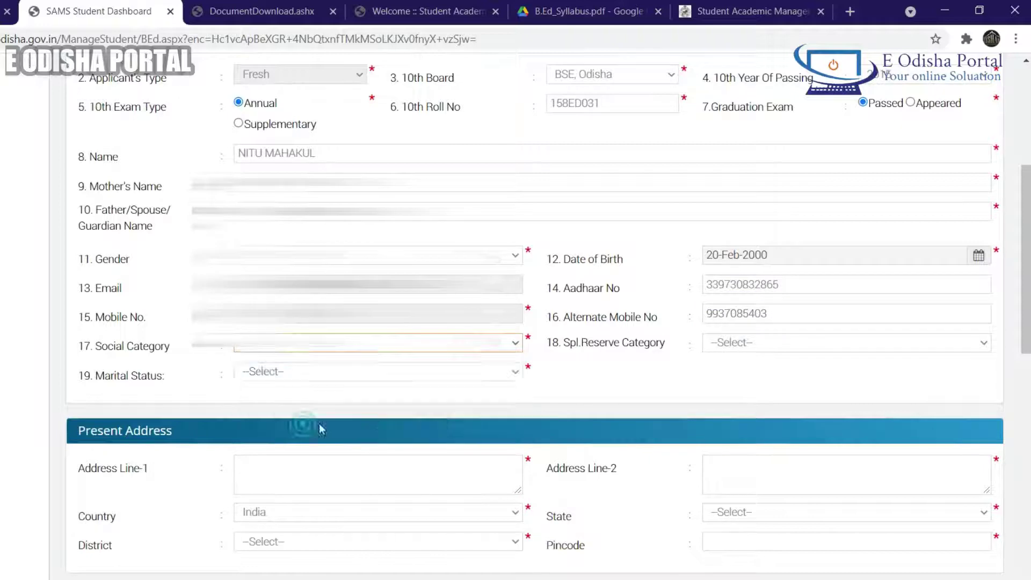
{"action": "left_click", "coordinate": [734, 345]}
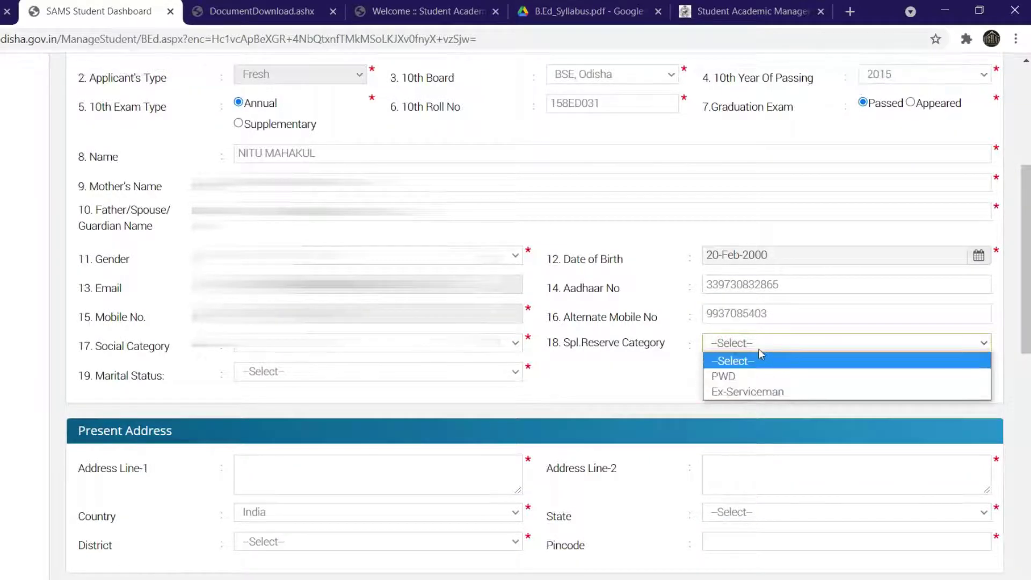
{"action": "left_click", "coordinate": [617, 388]}
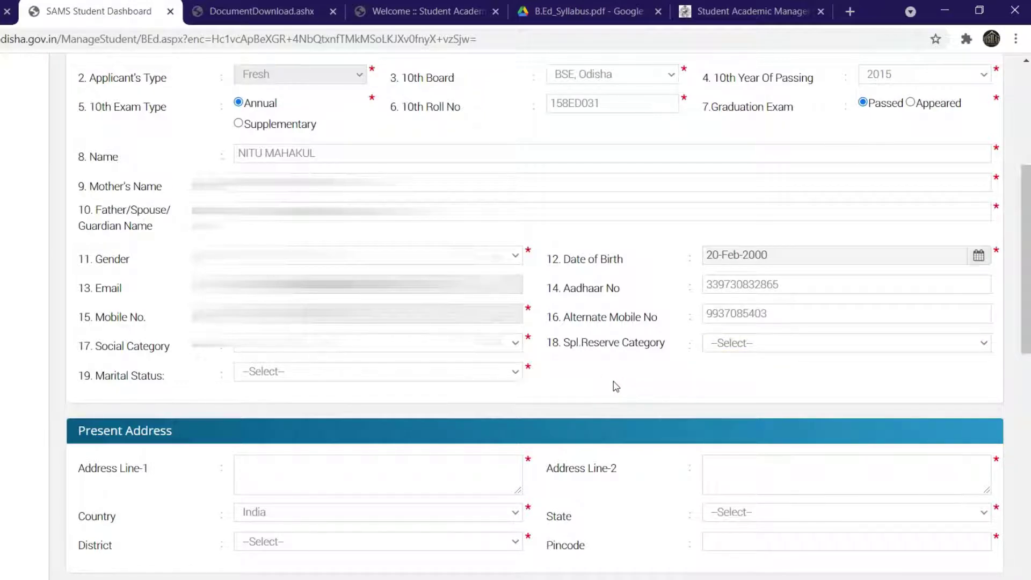
{"action": "left_click", "coordinate": [432, 372]}
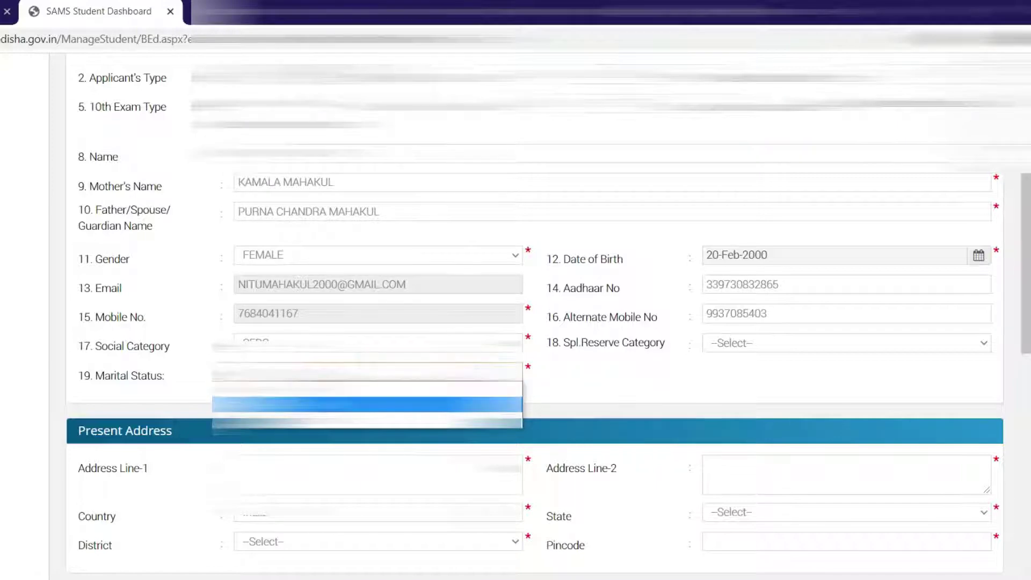
{"action": "left_click", "coordinate": [366, 404]}
{"action": "scroll", "coordinate": [588, 361], "scroll_direction": "down", "scroll_amount": 3}
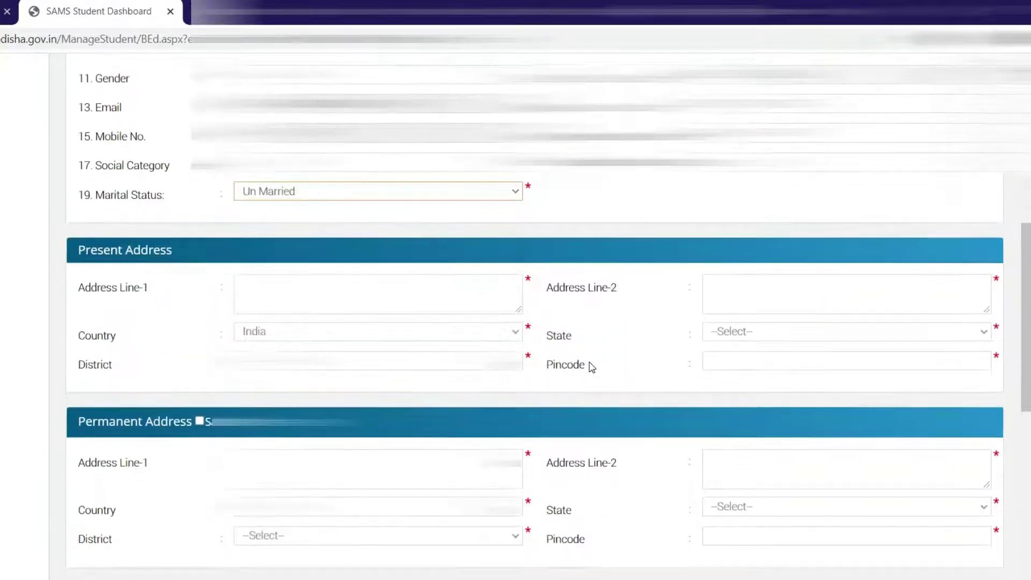
{"action": "scroll", "coordinate": [591, 366], "scroll_direction": "down", "scroll_amount": 1}
{"action": "left_click", "coordinate": [293, 240]}
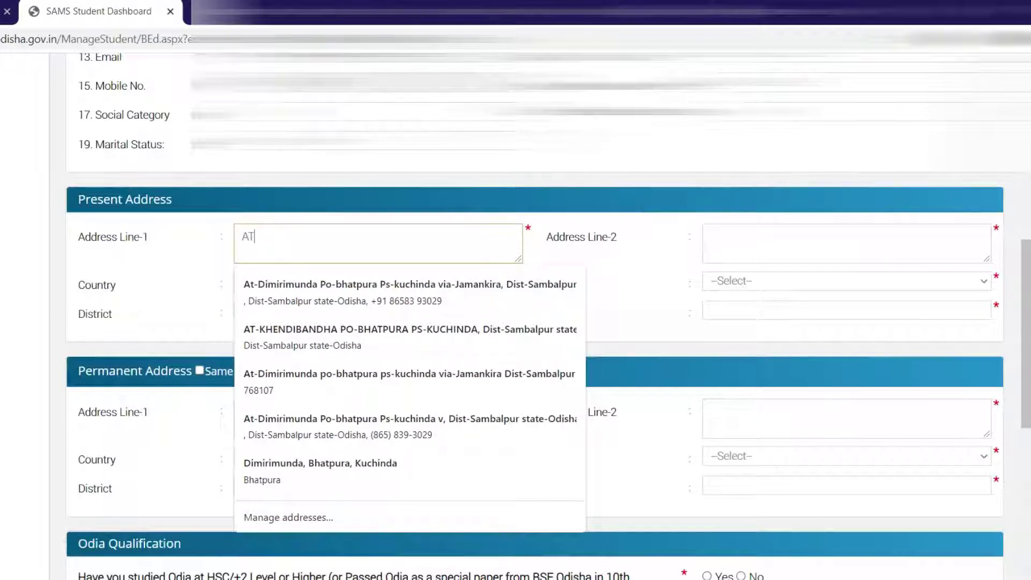
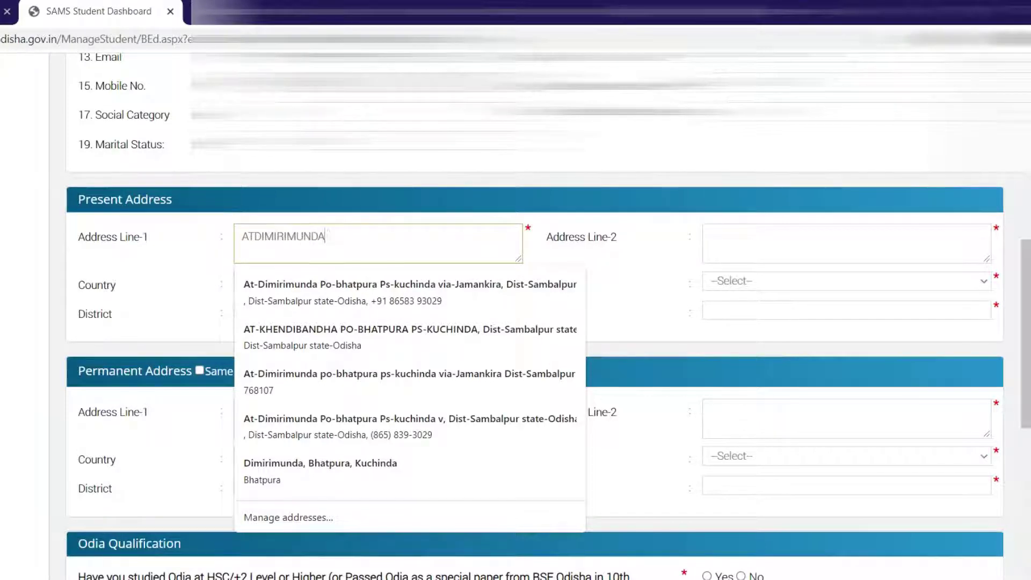
{"action": "left_click", "coordinate": [256, 234]}
{"action": "key", "text": "BackSpace"}
{"action": "key", "text": "BackSpace"}
{"action": "left_click", "coordinate": [448, 252]}
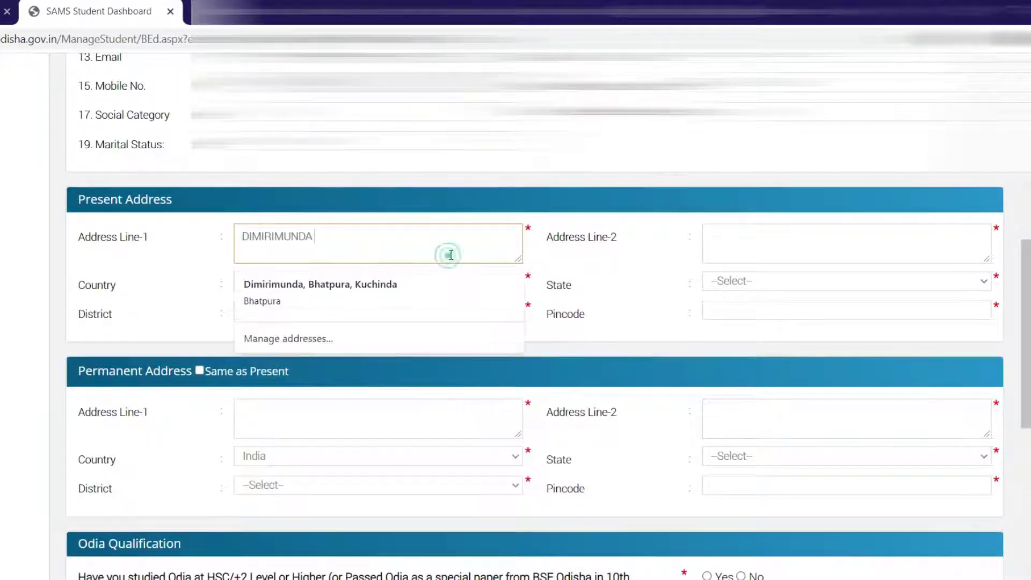
{"action": "left_click", "coordinate": [720, 247]}
{"action": "left_click", "coordinate": [443, 236]}
{"action": "left_click", "coordinate": [822, 244]}
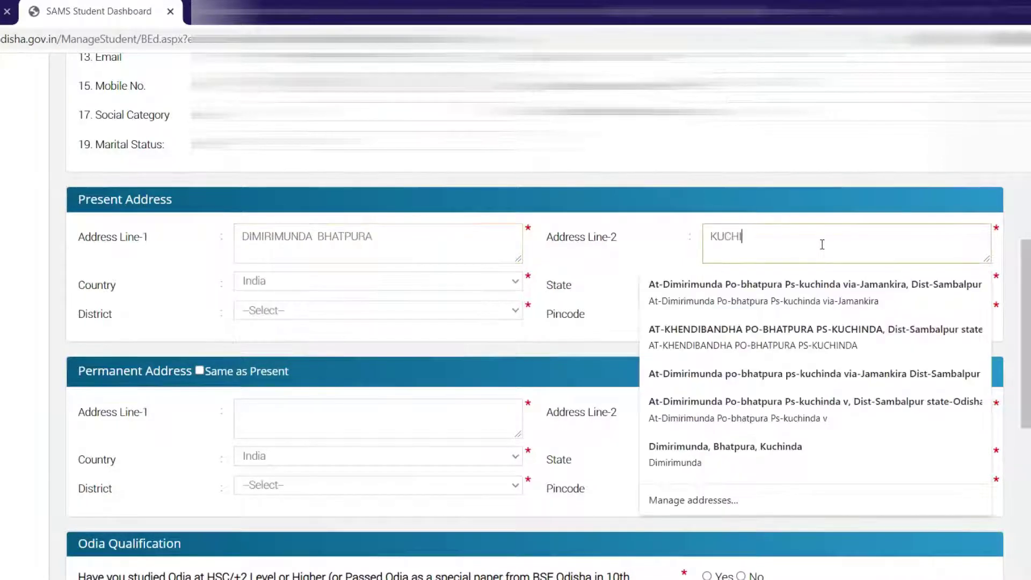
Step: Set State to Odisha, District to SAMBALPUR, and pincode 768107 from the suggestions
{"action": "left_click", "coordinate": [757, 282]}
{"action": "left_click", "coordinate": [757, 282]}
{"action": "left_click", "coordinate": [758, 298]}
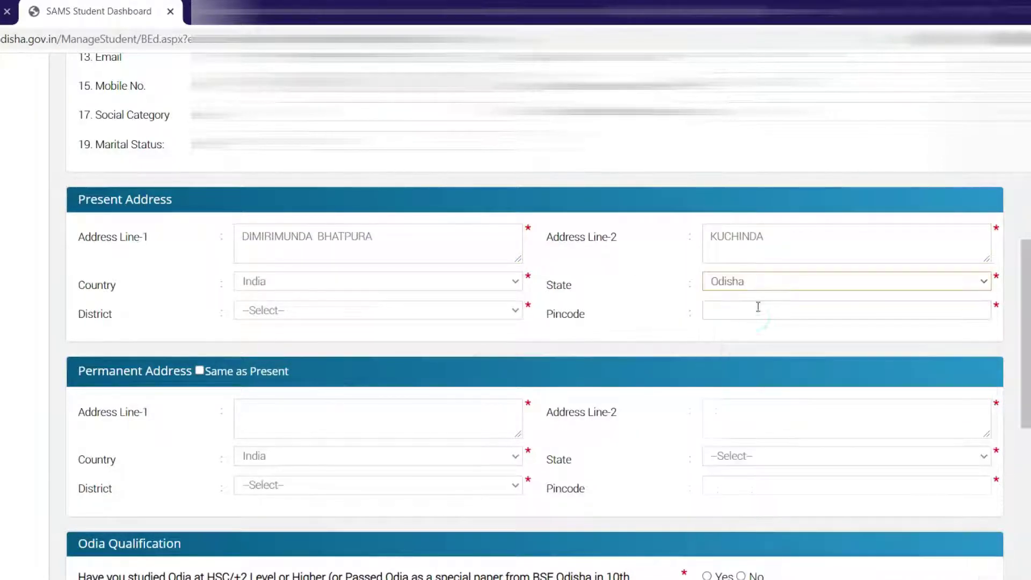
{"action": "left_click", "coordinate": [386, 308]}
{"action": "scroll", "coordinate": [365, 457], "scroll_direction": "down", "scroll_amount": 4}
{"action": "left_click", "coordinate": [322, 579]}
{"action": "left_click", "coordinate": [725, 307]}
{"action": "left_click", "coordinate": [732, 346]}
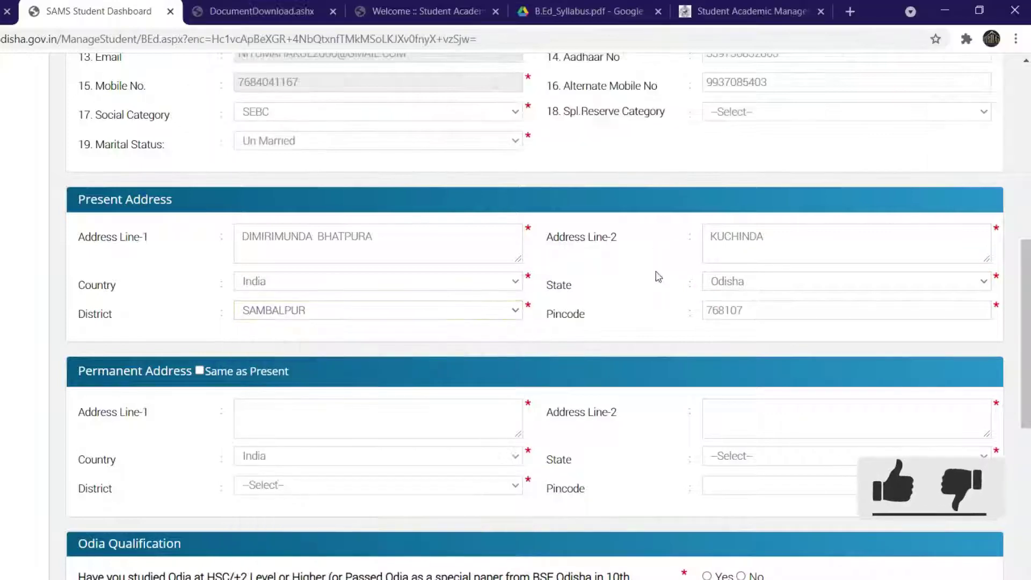
{"action": "scroll", "coordinate": [658, 277], "scroll_direction": "down", "scroll_amount": 3}
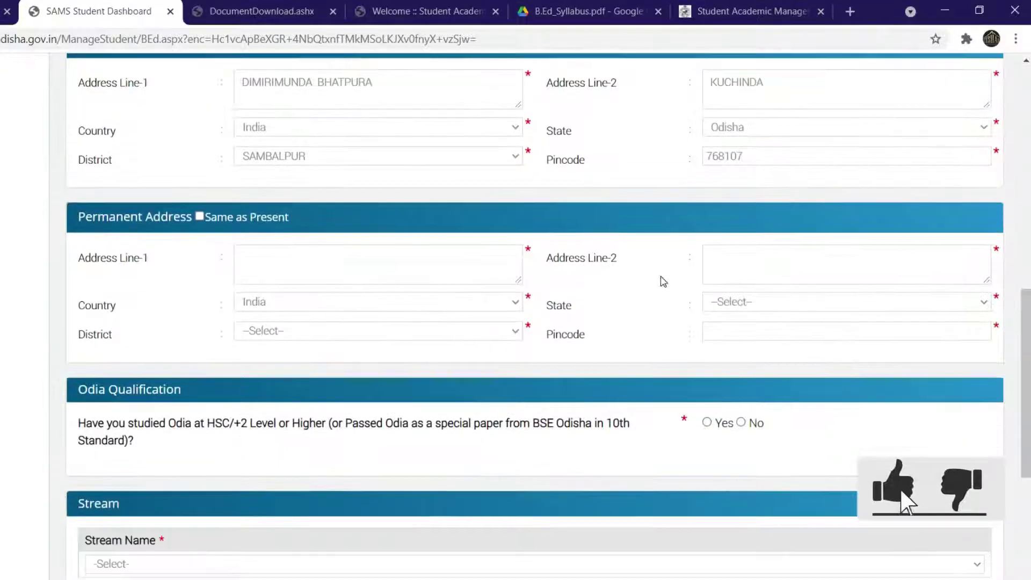
Step: Copy present address to permanent, answer Yes for Odia qualification, and choose Arts/Commerce stream
{"action": "left_click", "coordinate": [199, 217]}
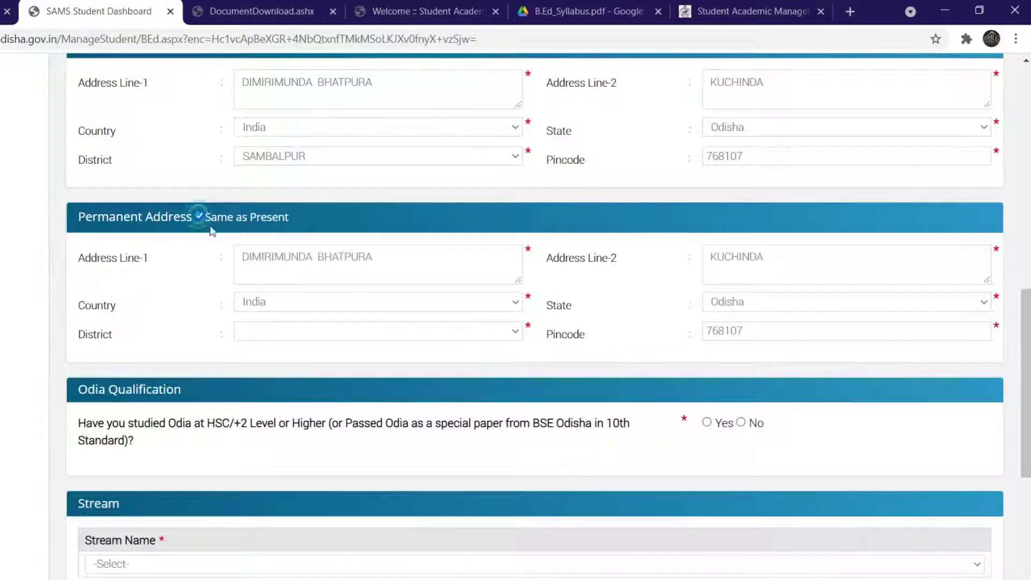
{"action": "scroll", "coordinate": [653, 321], "scroll_direction": "down", "scroll_amount": 3}
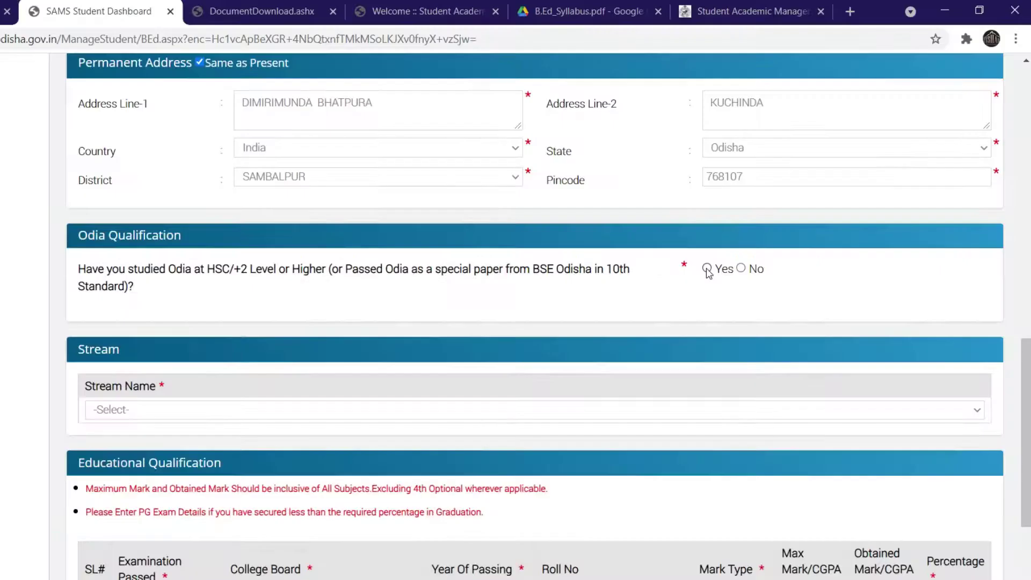
{"action": "left_click", "coordinate": [706, 269]}
{"action": "scroll", "coordinate": [463, 281], "scroll_direction": "down", "scroll_amount": 1}
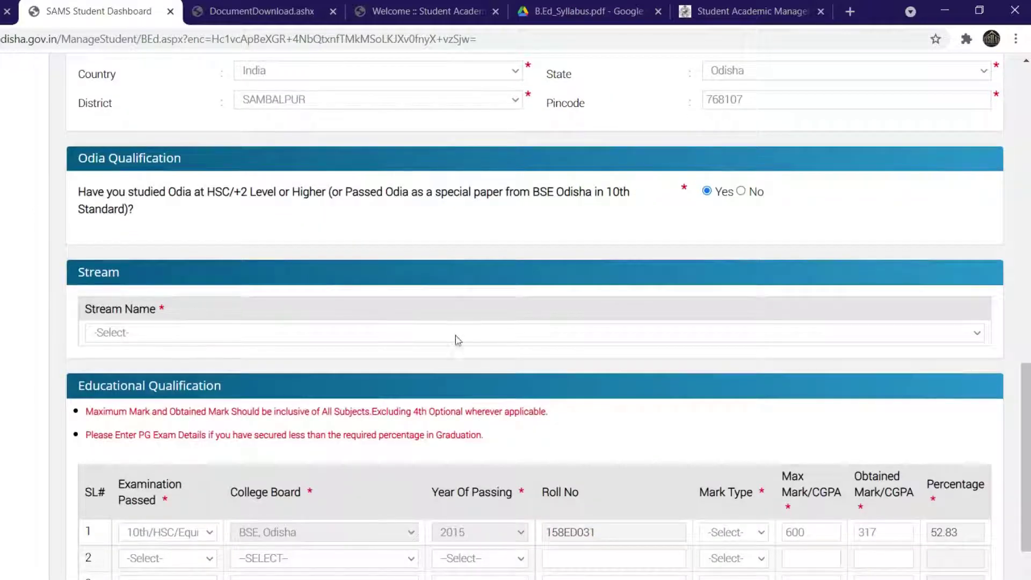
{"action": "left_click", "coordinate": [471, 339]}
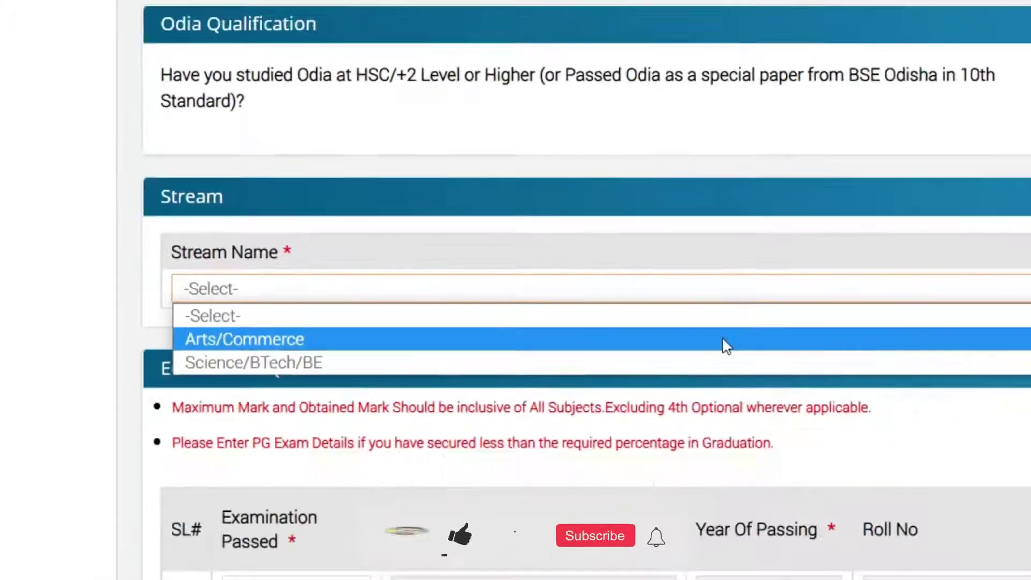
{"action": "left_click", "coordinate": [914, 355]}
{"action": "scroll", "coordinate": [594, 305], "scroll_direction": "down", "scroll_amount": 3}
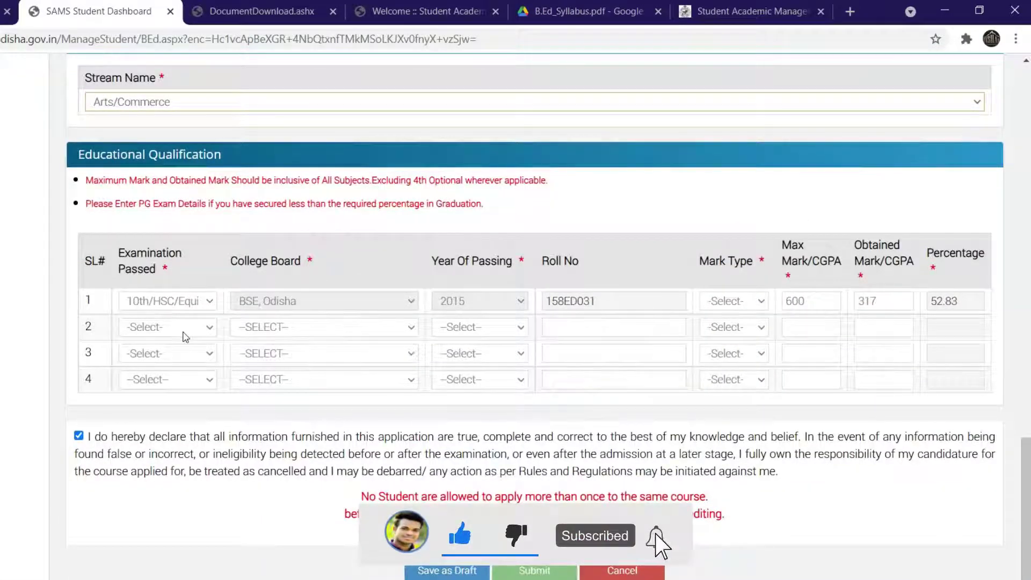
Step: Fill row 2 as +2/12th/Equivalent, CHSE, ODISHA, 2017, with its roll number
{"action": "left_click", "coordinate": [180, 327]}
{"action": "left_click", "coordinate": [173, 361]}
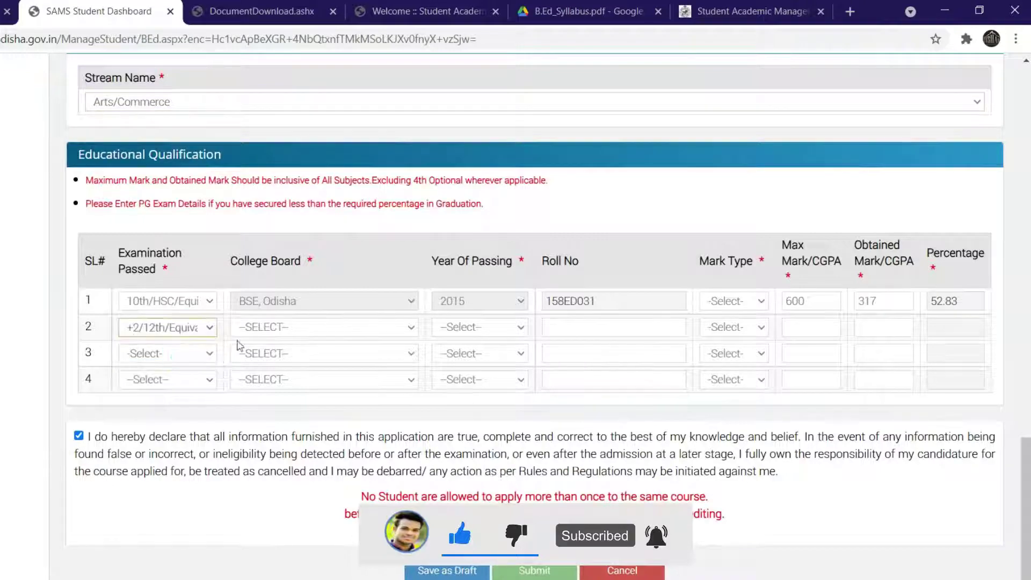
{"action": "left_click", "coordinate": [305, 328]}
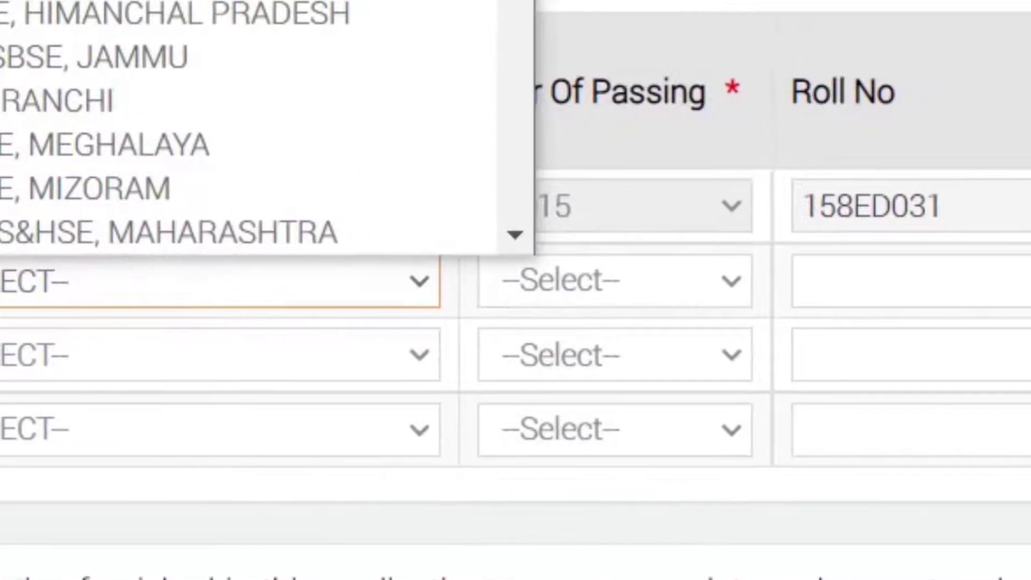
{"action": "left_click", "coordinate": [3, 188]}
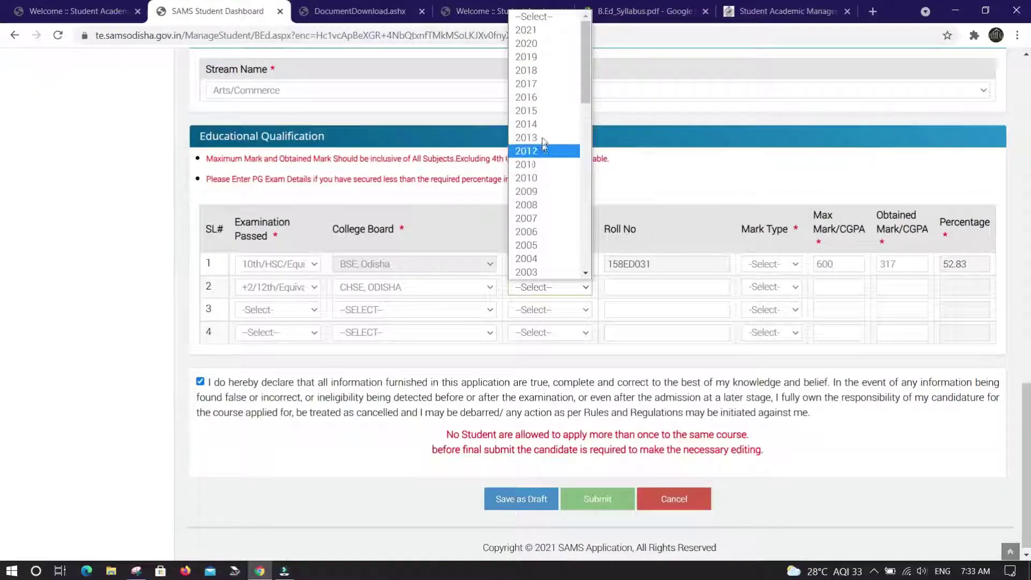
{"action": "left_click", "coordinate": [534, 85]}
{"action": "left_click", "coordinate": [647, 285]}
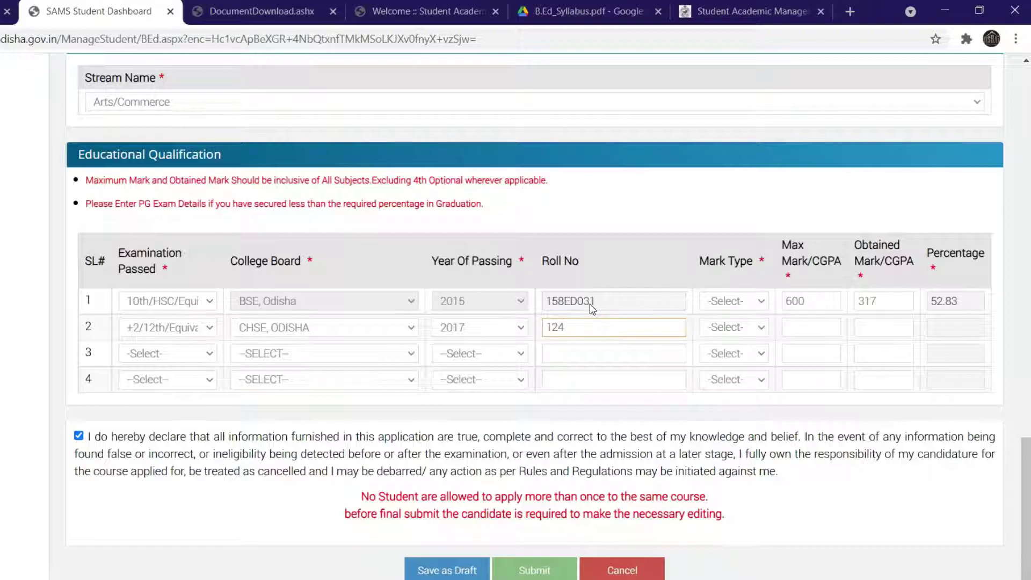
{"action": "type", "text": "D"}
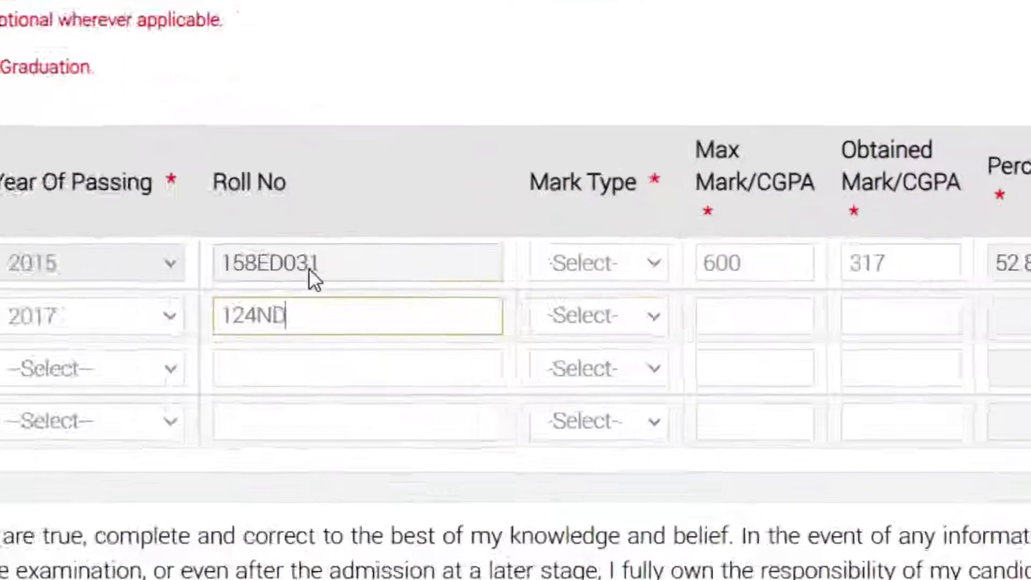
{"action": "type", "text": "002"}
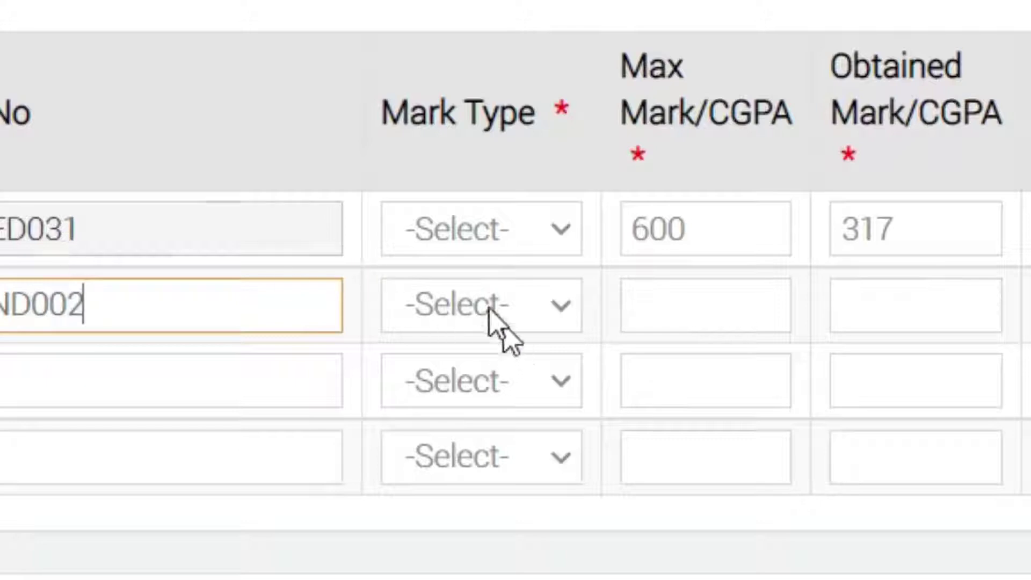
Step: Set the 10th row's Mark Type to MARK and go to the +2 row's maximum mark
{"action": "left_click", "coordinate": [529, 232]}
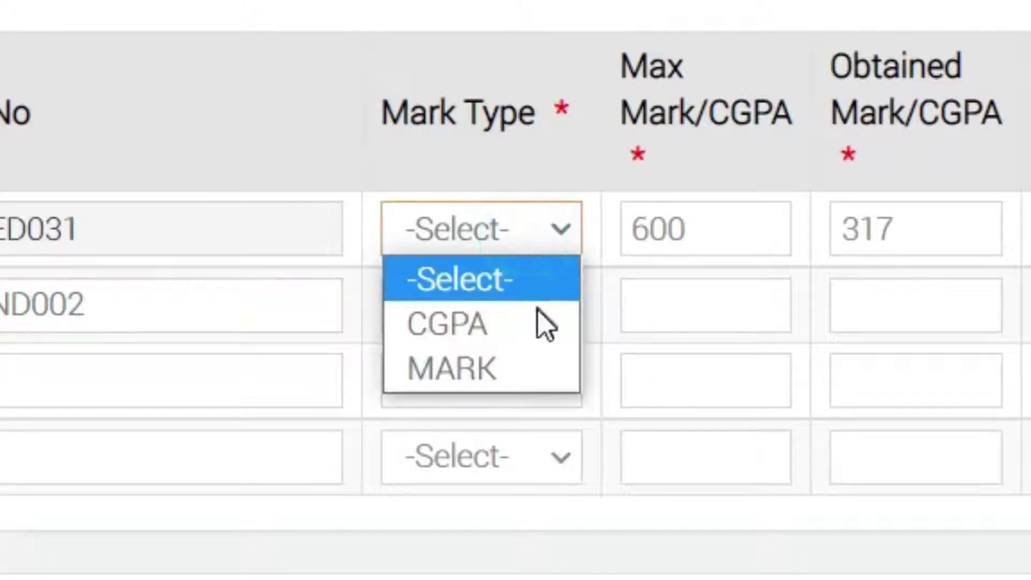
{"action": "left_click", "coordinate": [537, 367]}
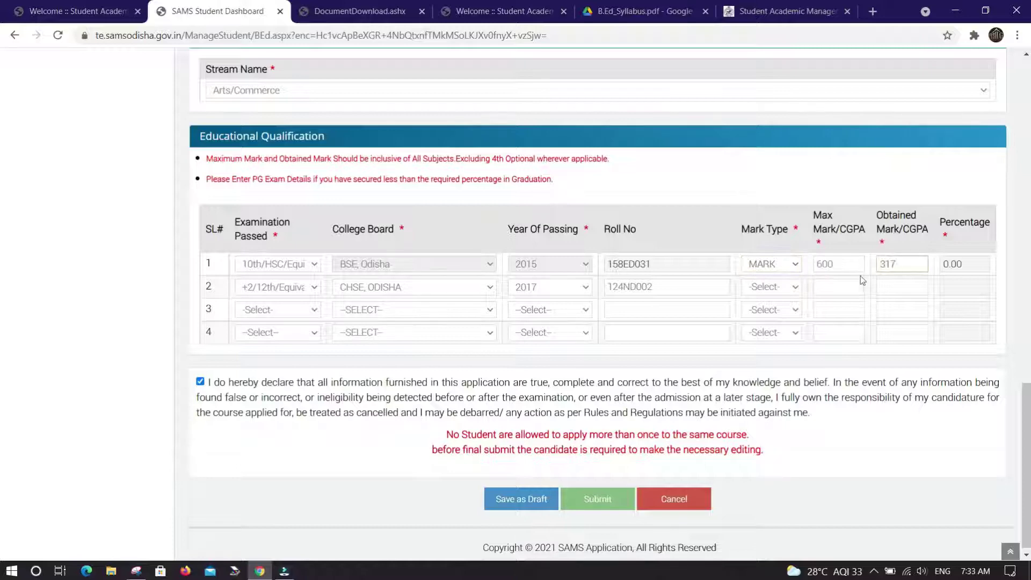
{"action": "left_click", "coordinate": [827, 289]}
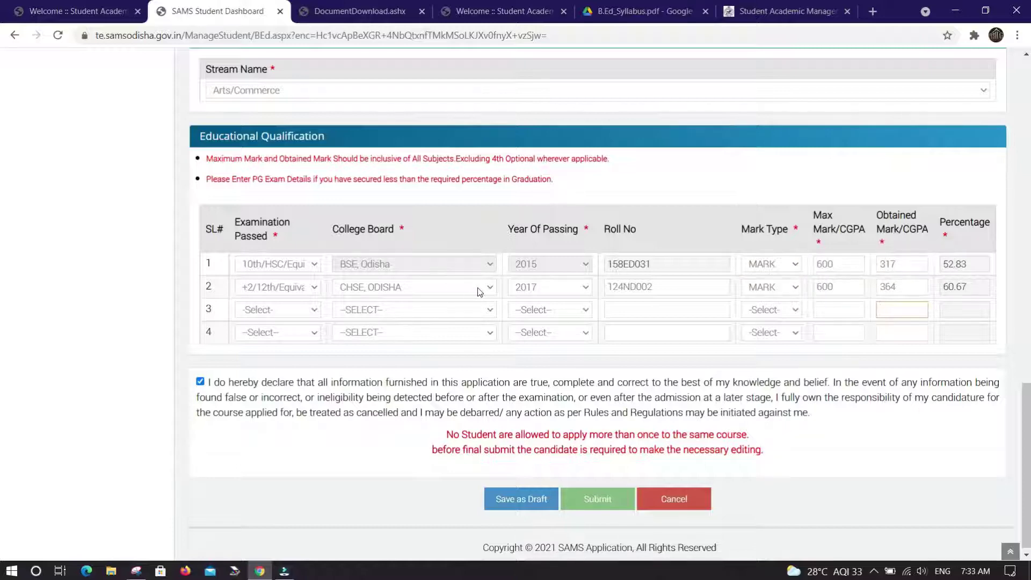
{"action": "scroll", "coordinate": [475, 302], "scroll_direction": "down", "scroll_amount": 1}
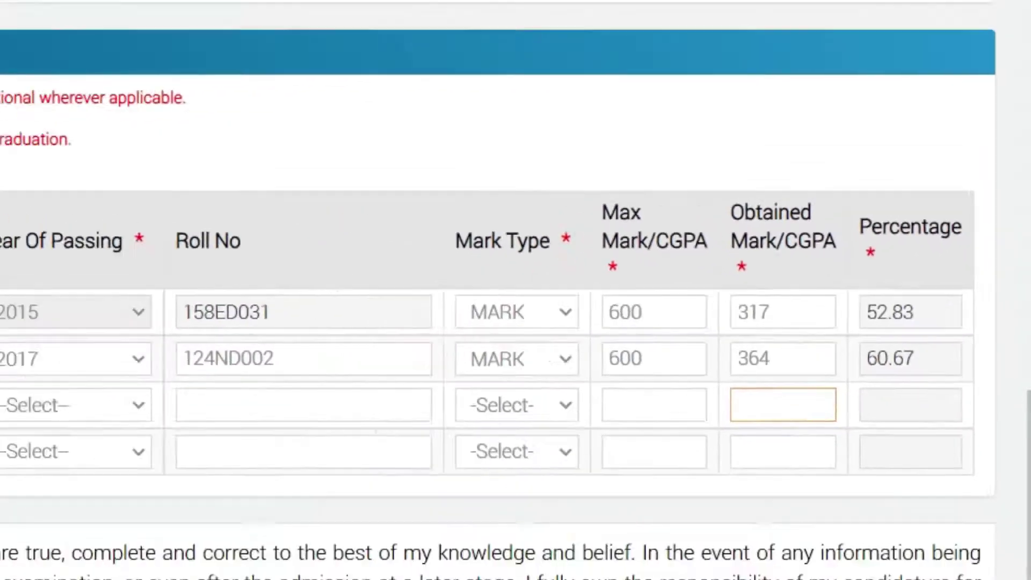
{"action": "scroll", "coordinate": [484, 323], "scroll_direction": "up", "scroll_amount": 3}
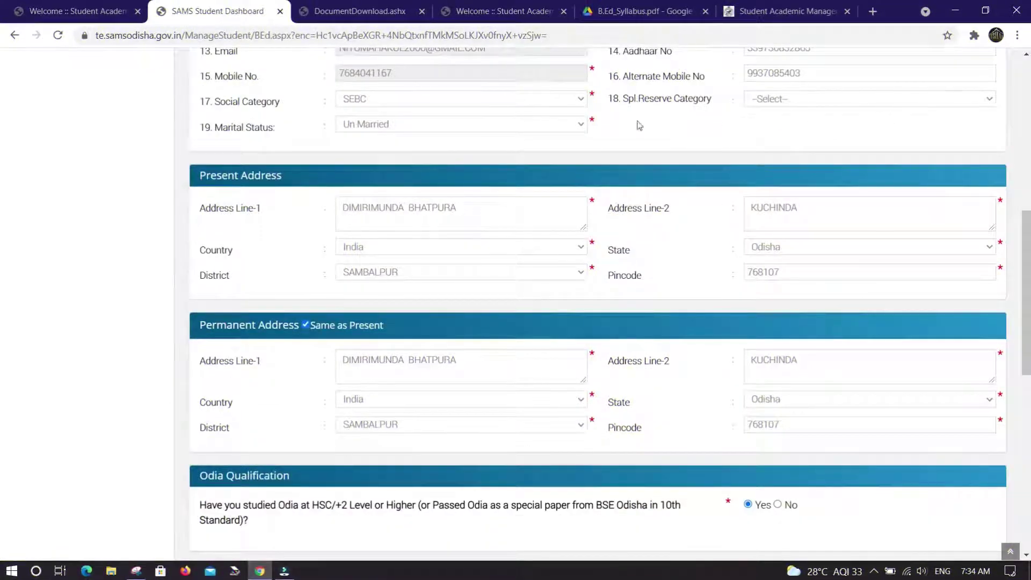
Step: Save the application as a draft and dismiss the missing Examination Passed warning
{"action": "scroll", "coordinate": [458, 156], "scroll_direction": "down", "scroll_amount": 2}
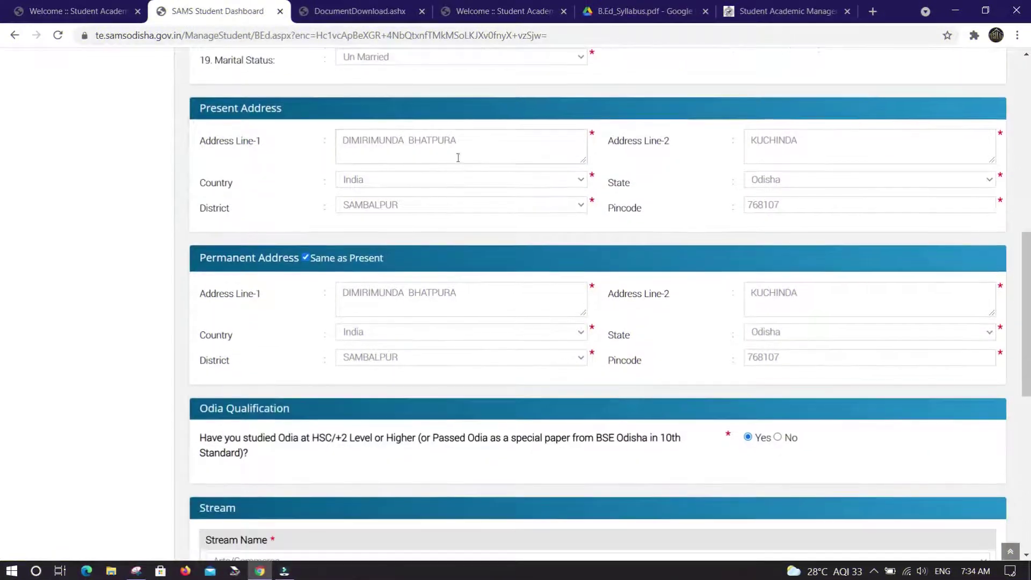
{"action": "scroll", "coordinate": [398, 172], "scroll_direction": "down", "scroll_amount": 3}
{"action": "scroll", "coordinate": [828, 179], "scroll_direction": "down", "scroll_amount": 2}
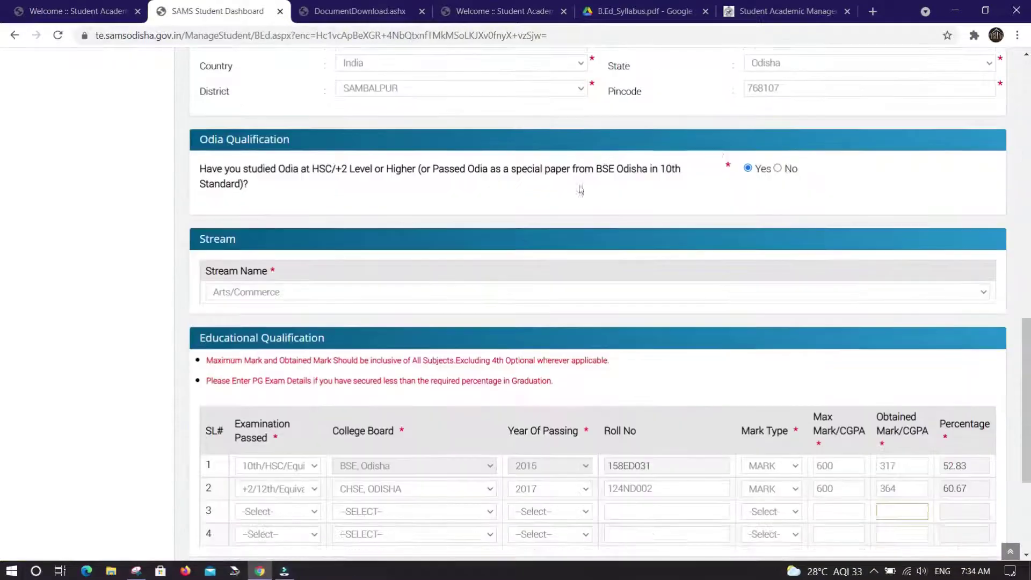
{"action": "scroll", "coordinate": [515, 182], "scroll_direction": "down", "scroll_amount": 5}
{"action": "scroll", "coordinate": [451, 175], "scroll_direction": "down", "scroll_amount": 1}
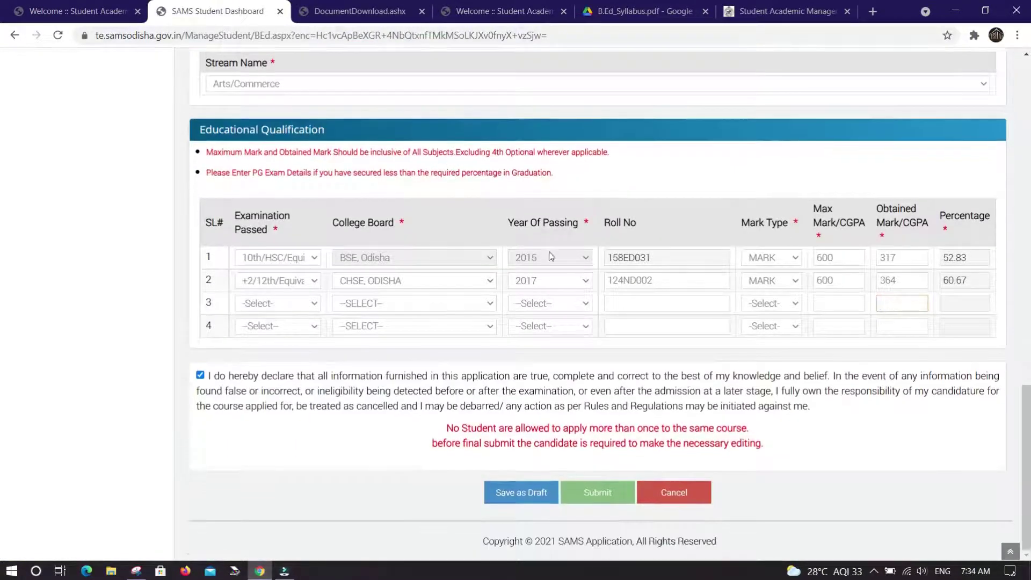
{"action": "left_click", "coordinate": [534, 492]}
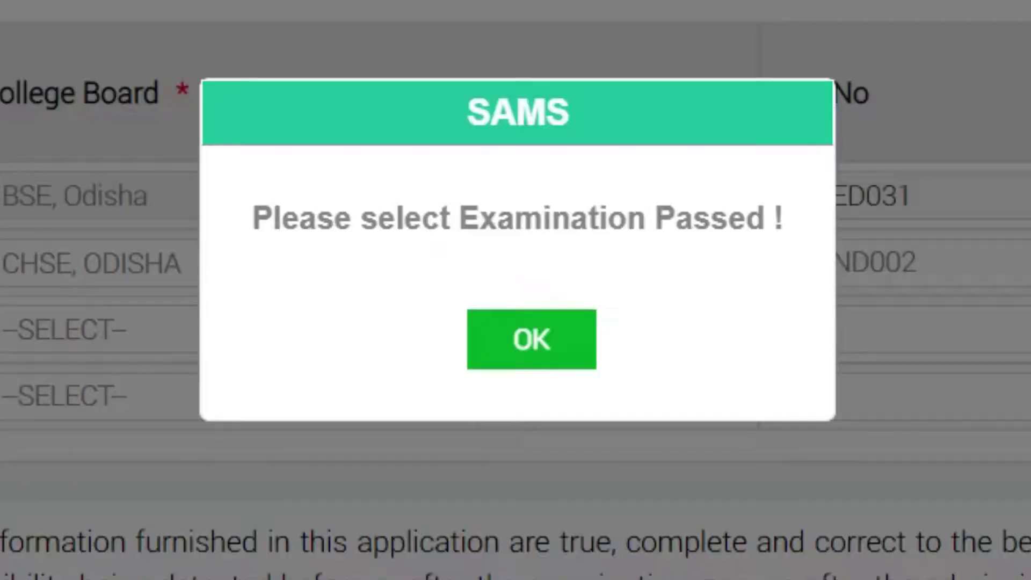
{"action": "key", "text": "Return"}
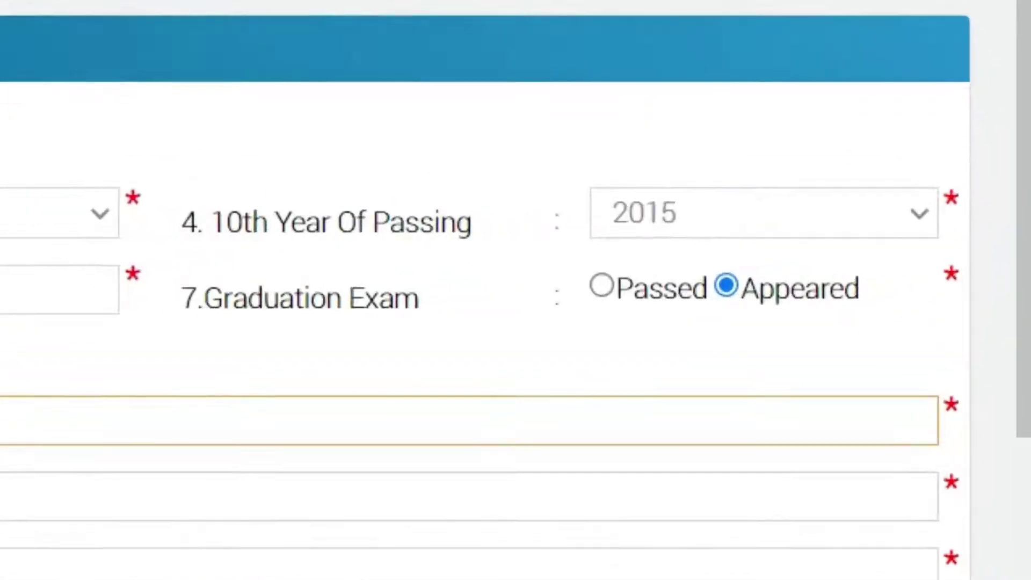
Step: Review the rest of the form and submit the completed application
{"action": "key", "text": "Tab"}
{"action": "key", "text": "Tab"}
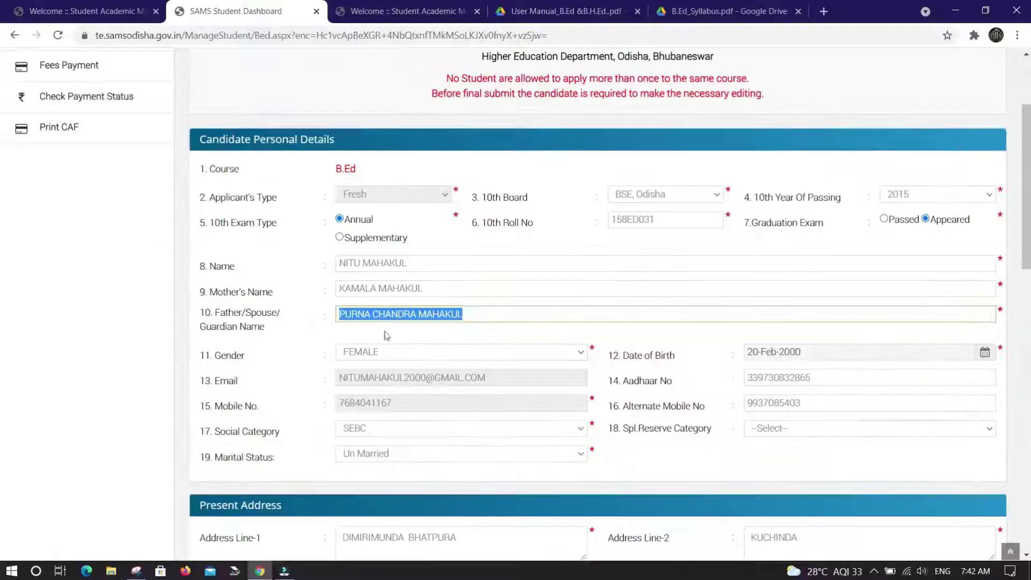
{"action": "scroll", "coordinate": [523, 321], "scroll_direction": "down", "scroll_amount": 2}
{"action": "scroll", "coordinate": [523, 321], "scroll_direction": "down", "scroll_amount": 1}
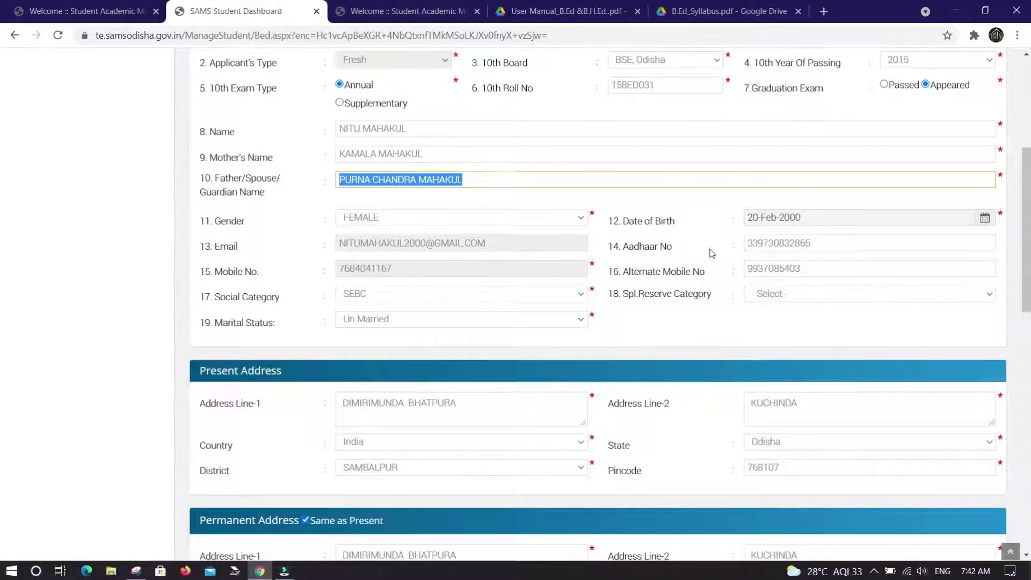
{"action": "scroll", "coordinate": [711, 249], "scroll_direction": "down", "scroll_amount": 4}
{"action": "scroll", "coordinate": [498, 206], "scroll_direction": "down", "scroll_amount": 9}
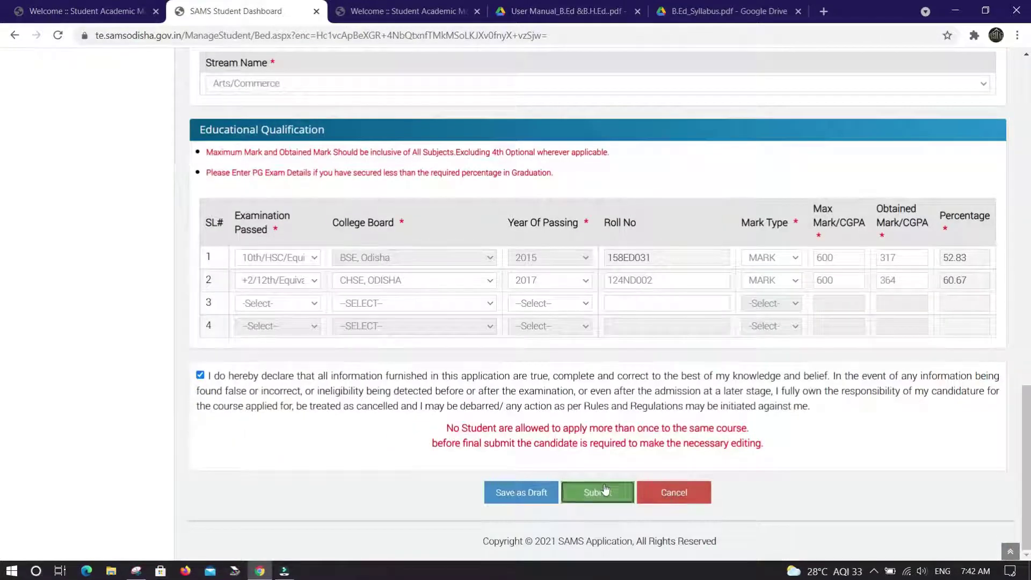
{"action": "left_click", "coordinate": [593, 492]}
Step: Accept the proceed prompt and 'Application Saved Successfully' alert, then review the CAF confirm page
{"action": "left_click", "coordinate": [579, 112]}
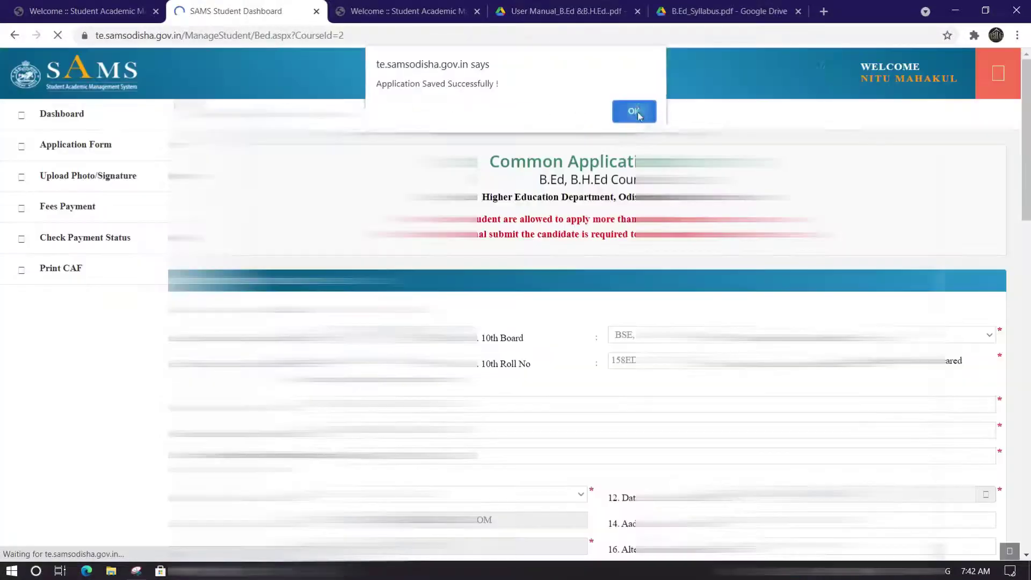
{"action": "left_click", "coordinate": [641, 112]}
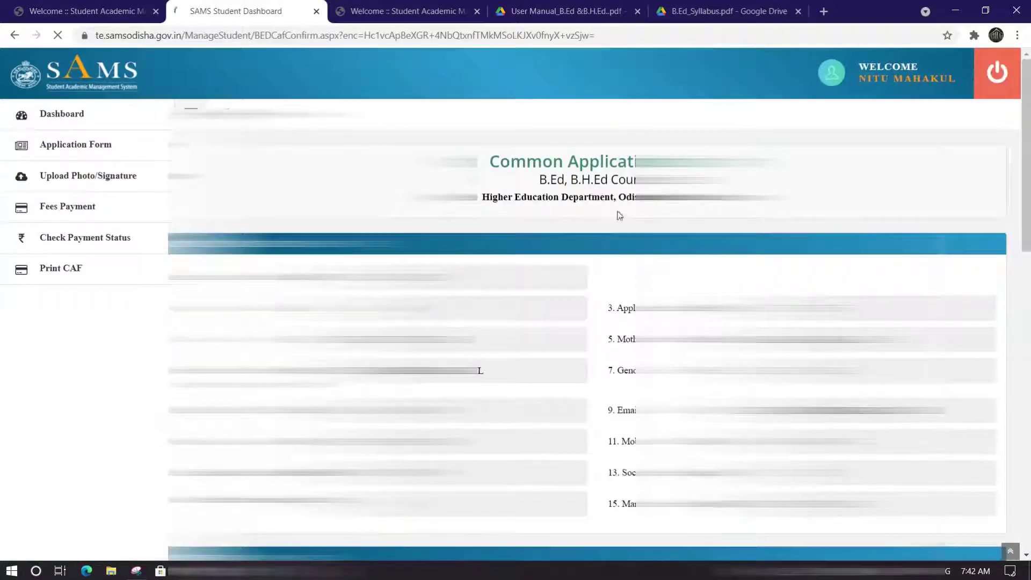
{"action": "scroll", "coordinate": [465, 208], "scroll_direction": "down", "scroll_amount": 15}
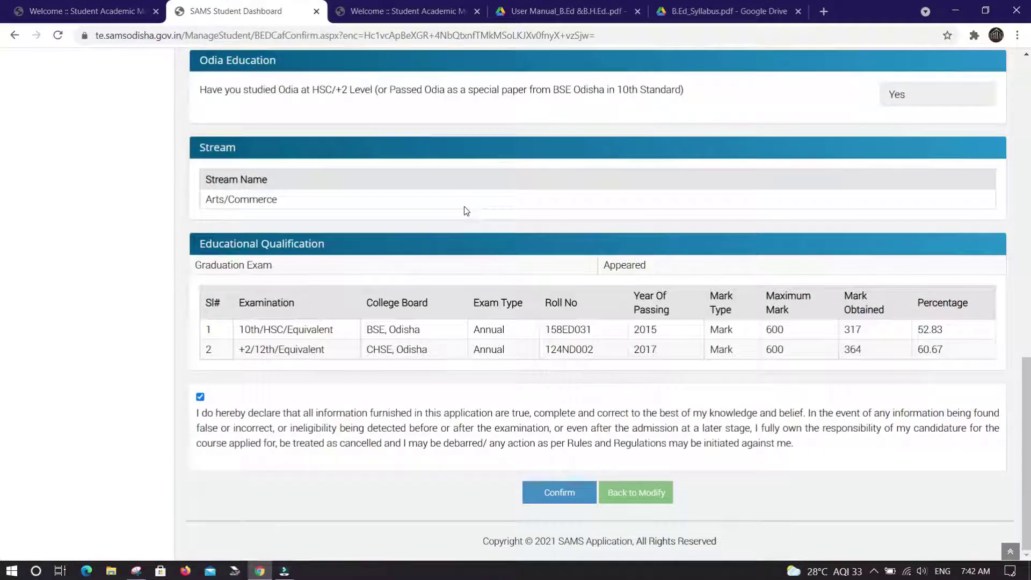
{"action": "scroll", "coordinate": [465, 211], "scroll_direction": "up", "scroll_amount": 12}
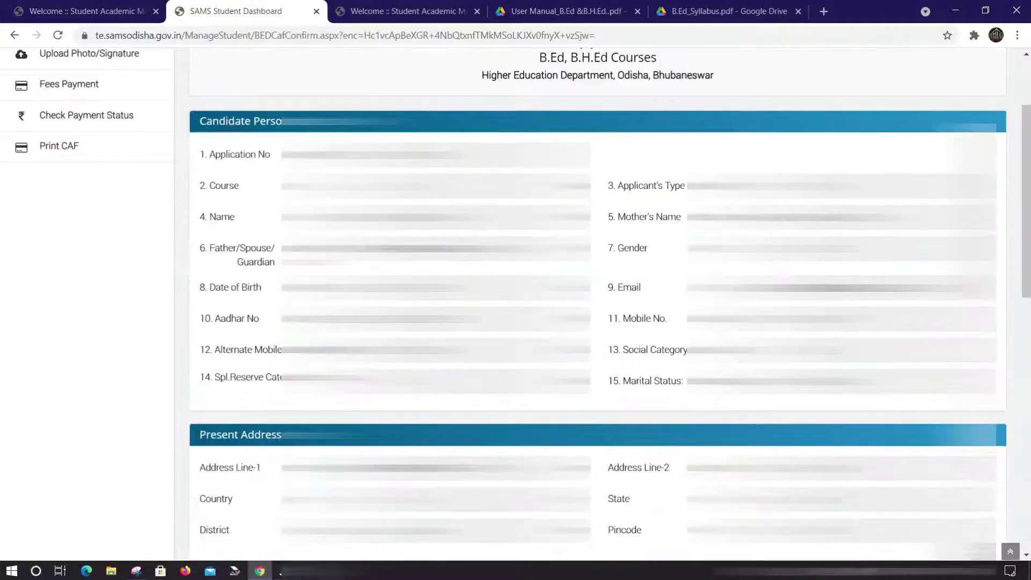
{"action": "scroll", "coordinate": [596, 268], "scroll_direction": "up", "scroll_amount": 3}
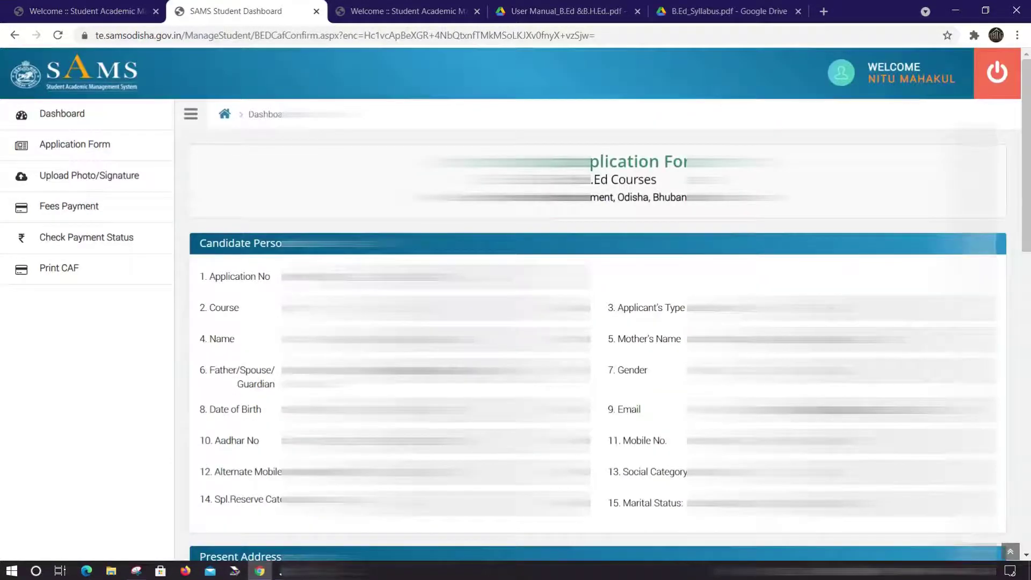
{"action": "scroll", "coordinate": [597, 268], "scroll_direction": "down", "scroll_amount": 2}
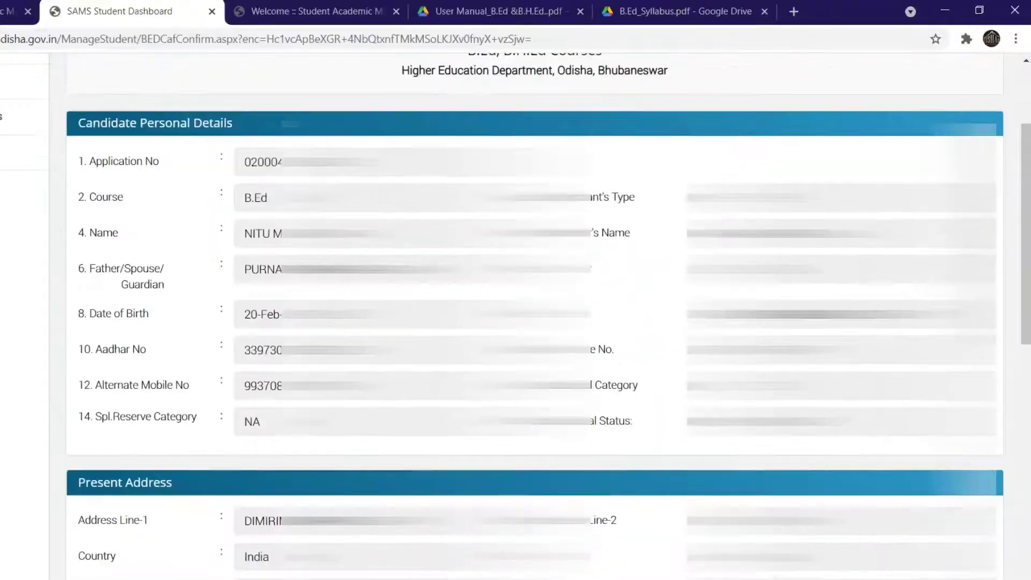
{"action": "scroll", "coordinate": [423, 274], "scroll_direction": "down", "scroll_amount": 12}
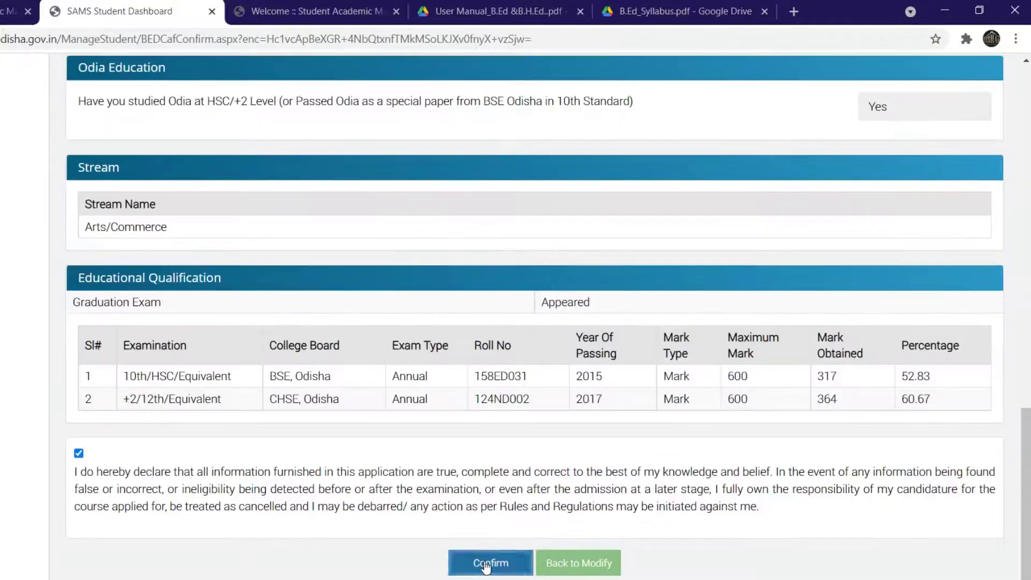
Step: Confirm the CAF, accepting the 'Are you sure' prompt and the success alert
{"action": "left_click", "coordinate": [486, 565]}
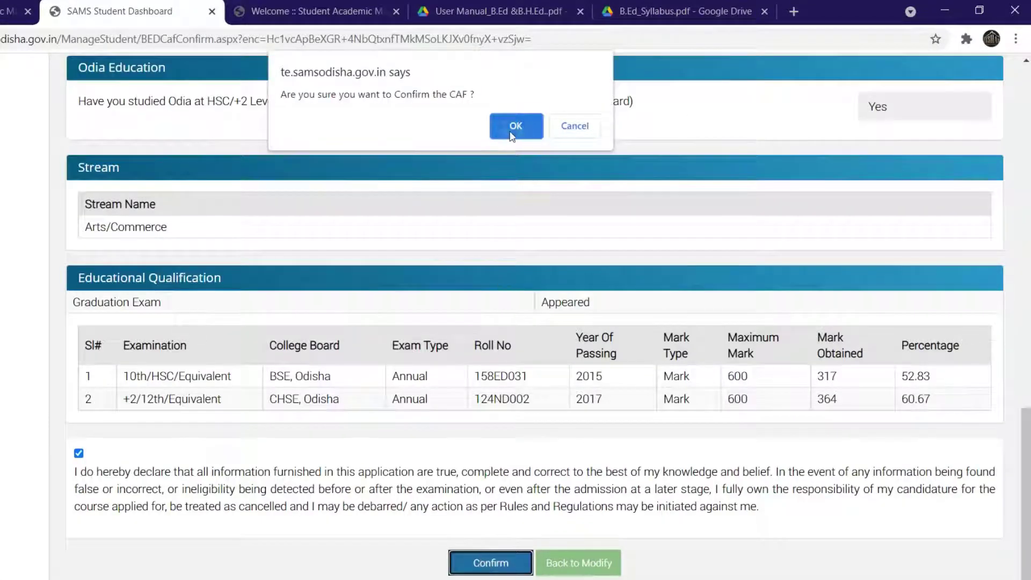
{"action": "left_click", "coordinate": [511, 133]}
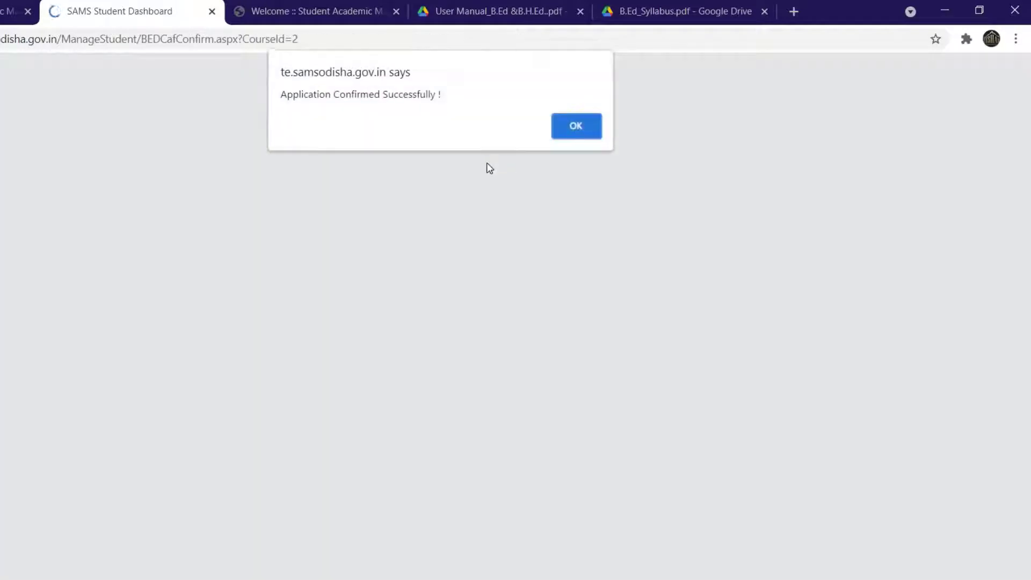
{"action": "left_click", "coordinate": [566, 134]}
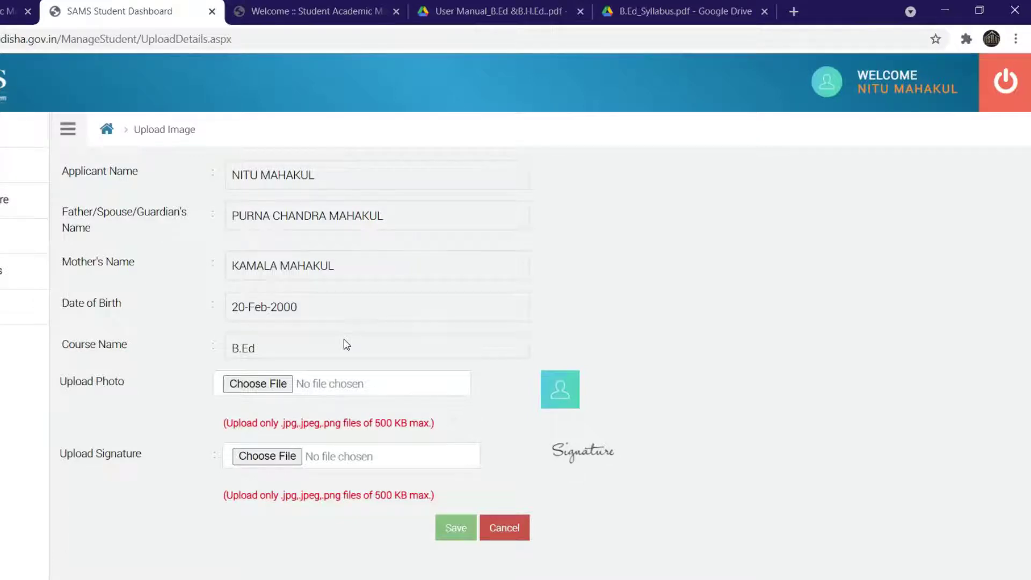
Step: Save the chosen photo and signature and accept the save confirmation
{"action": "left_click", "coordinate": [455, 527]}
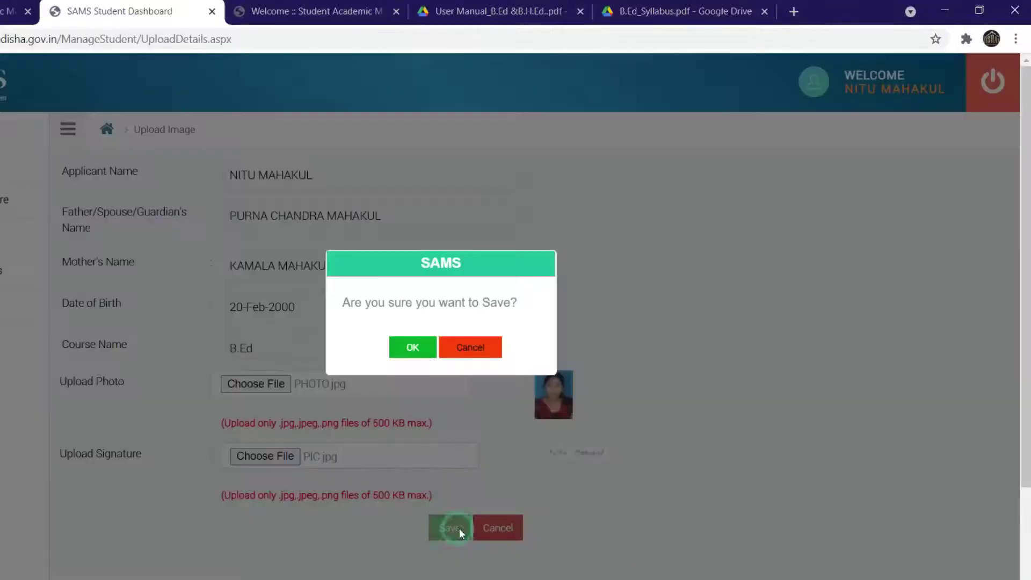
{"action": "left_click", "coordinate": [417, 347]}
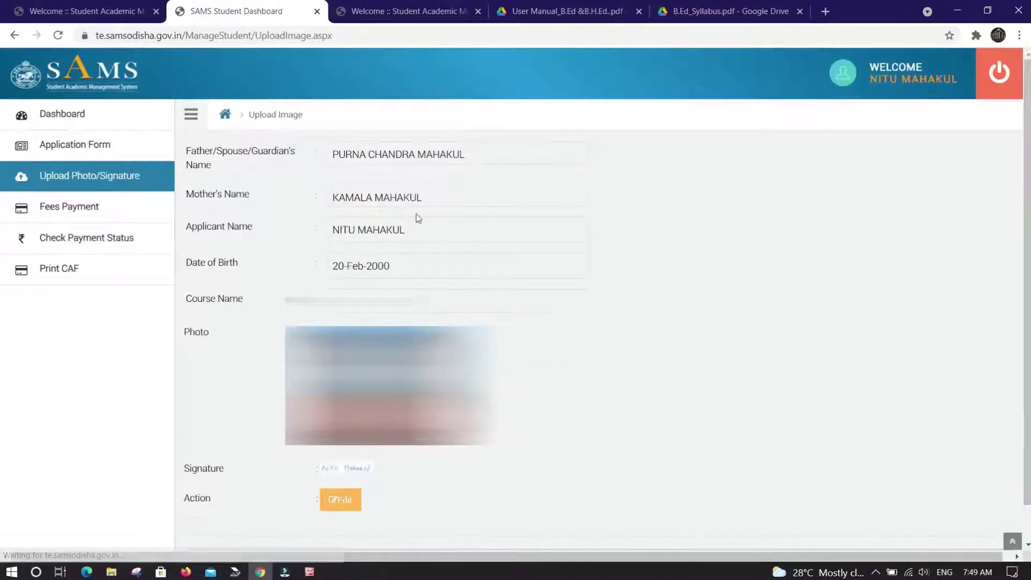
{"action": "scroll", "coordinate": [428, 167], "scroll_direction": "down", "scroll_amount": 1}
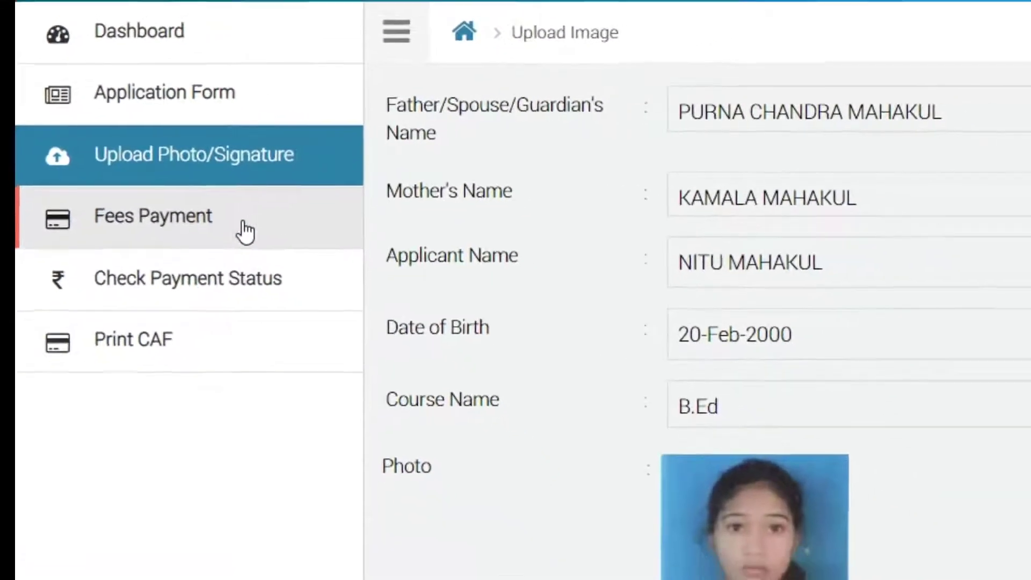
Step: Open Fees Payment and proceed with the ₹500 fee through SBIePay
{"action": "left_click", "coordinate": [199, 212]}
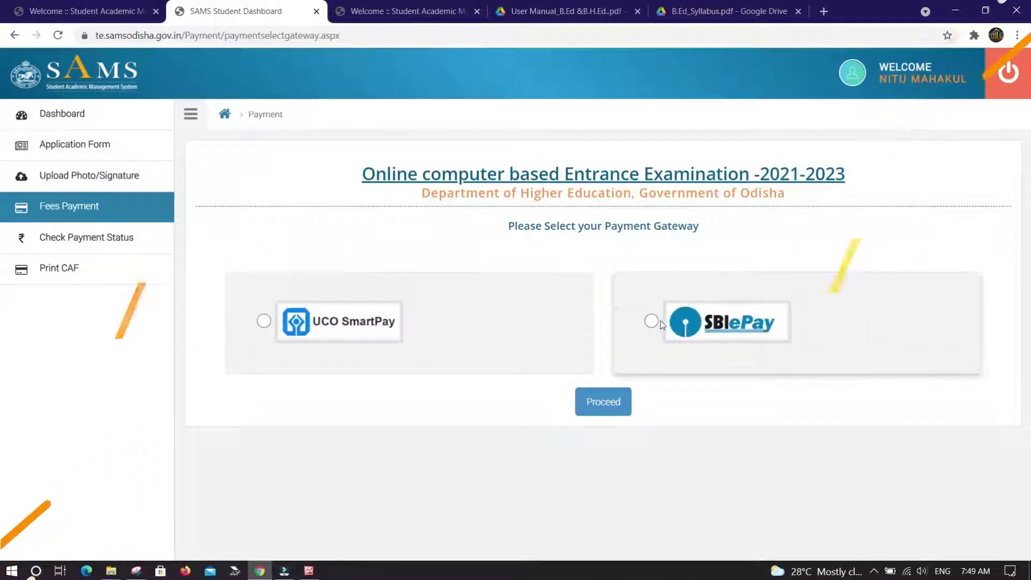
{"action": "left_click", "coordinate": [611, 398]}
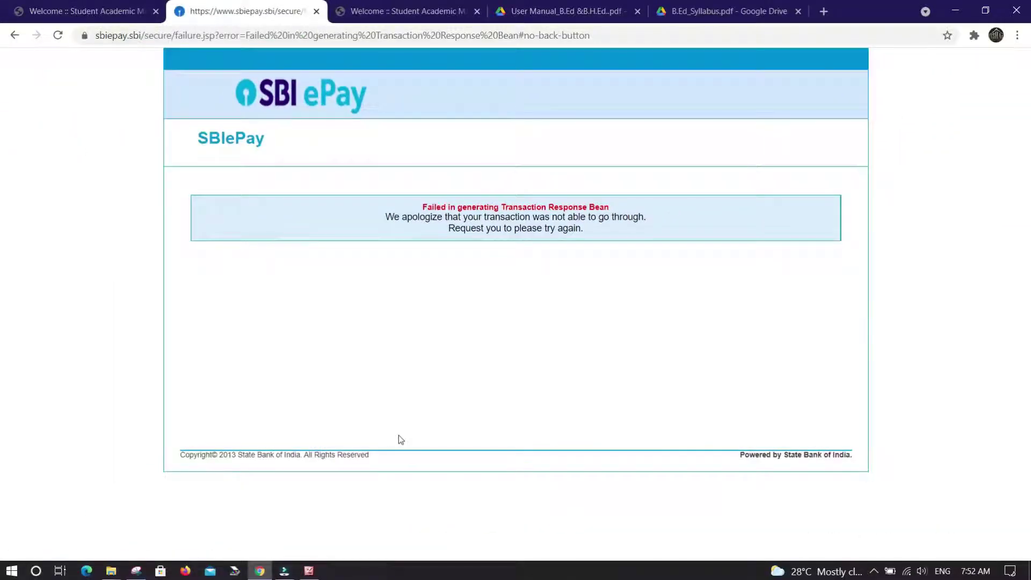
Step: Log back into the SAMS portal and open the Payment History page
{"action": "left_click", "coordinate": [81, 16]}
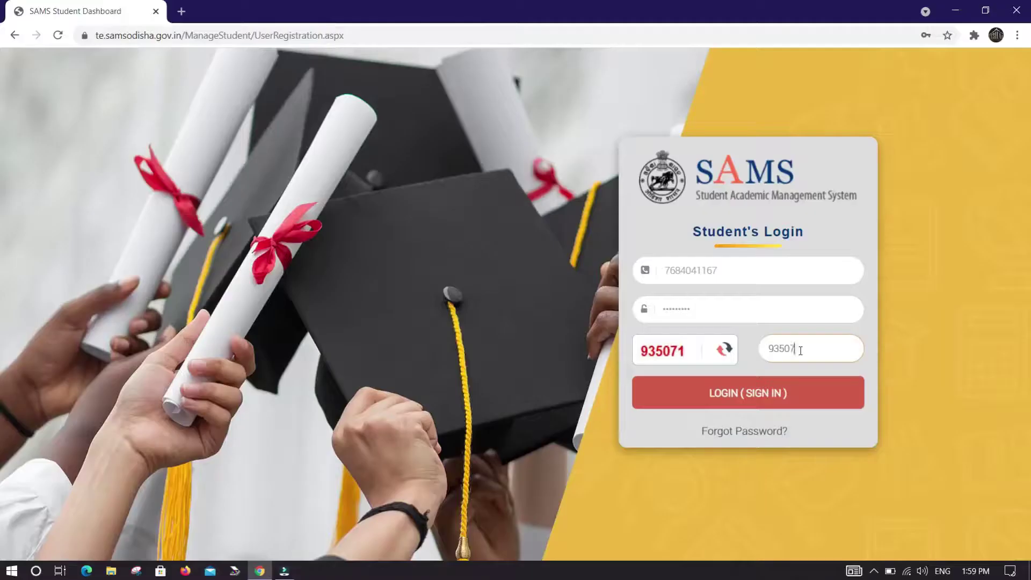
{"action": "key", "text": "Return"}
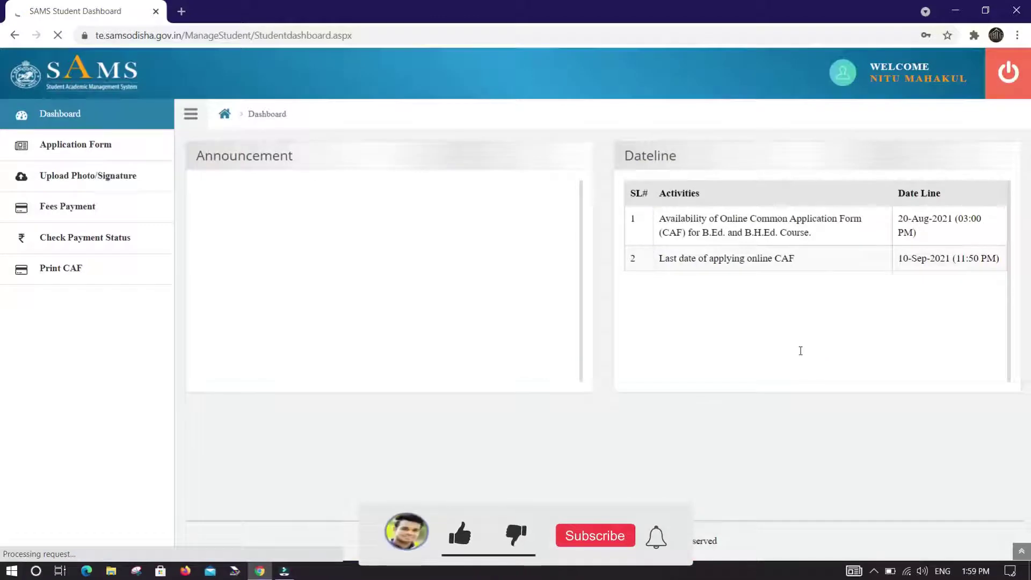
{"action": "left_click", "coordinate": [111, 242]}
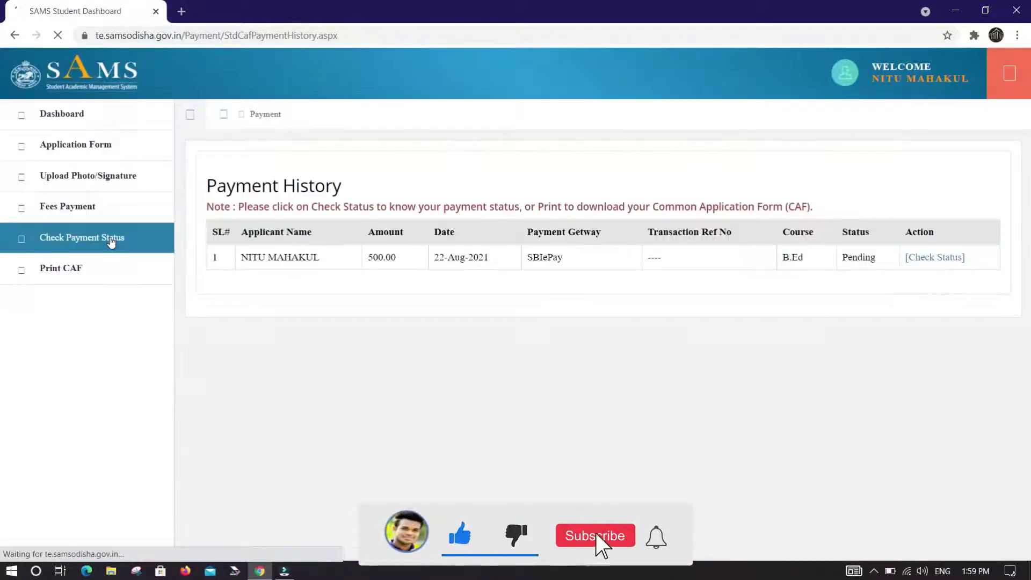
{"action": "scroll", "coordinate": [512, 240], "scroll_direction": "up", "scroll_amount": 5}
{"action": "scroll", "coordinate": [592, 244], "scroll_direction": "right", "scroll_amount": 1}
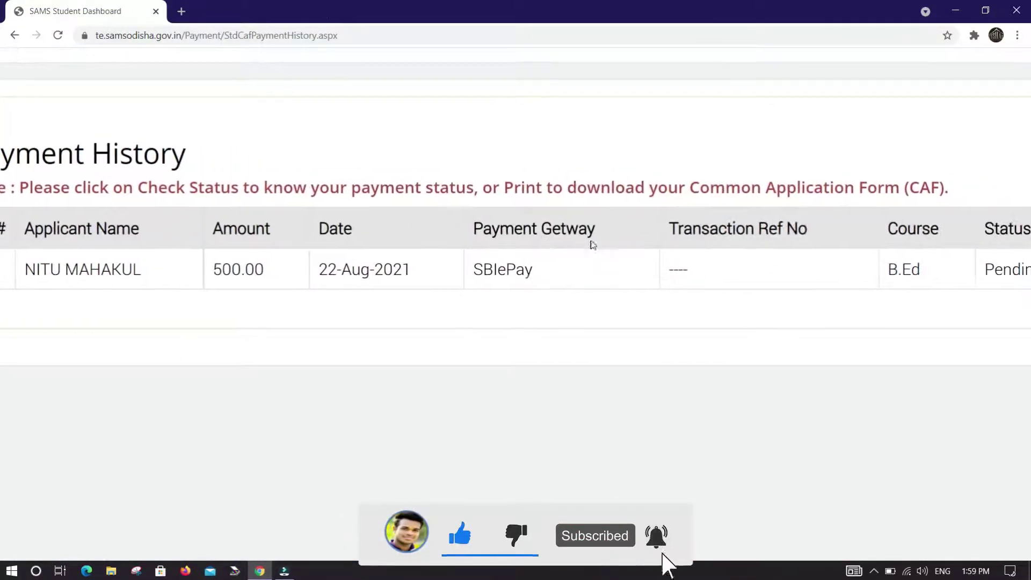
{"action": "scroll", "coordinate": [592, 245], "scroll_direction": "right", "scroll_amount": 5}
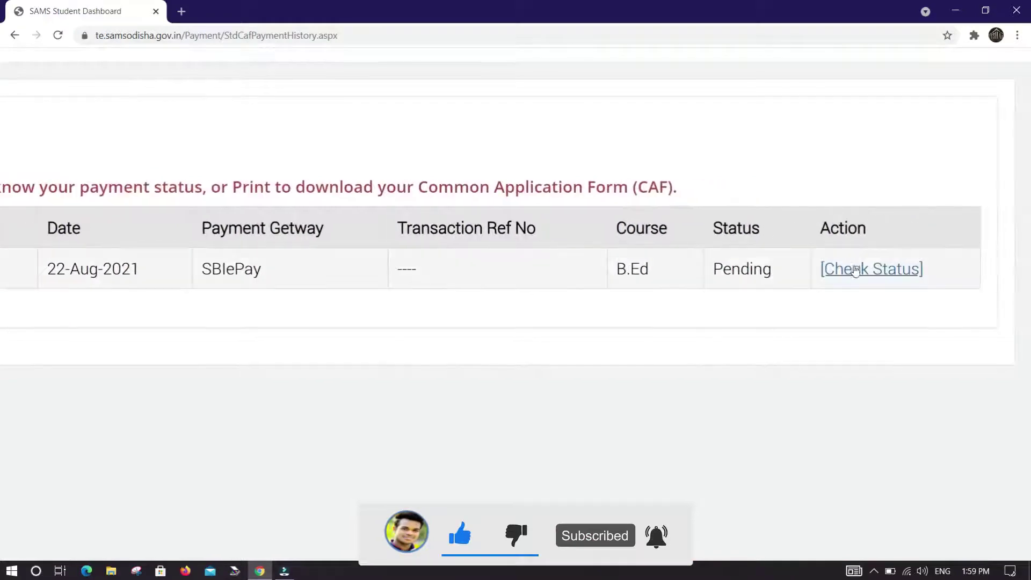
Step: Check the ₹500 SBIePay payment status, confirm it shows FAIL, then return to Fees Payment
{"action": "left_click", "coordinate": [855, 270]}
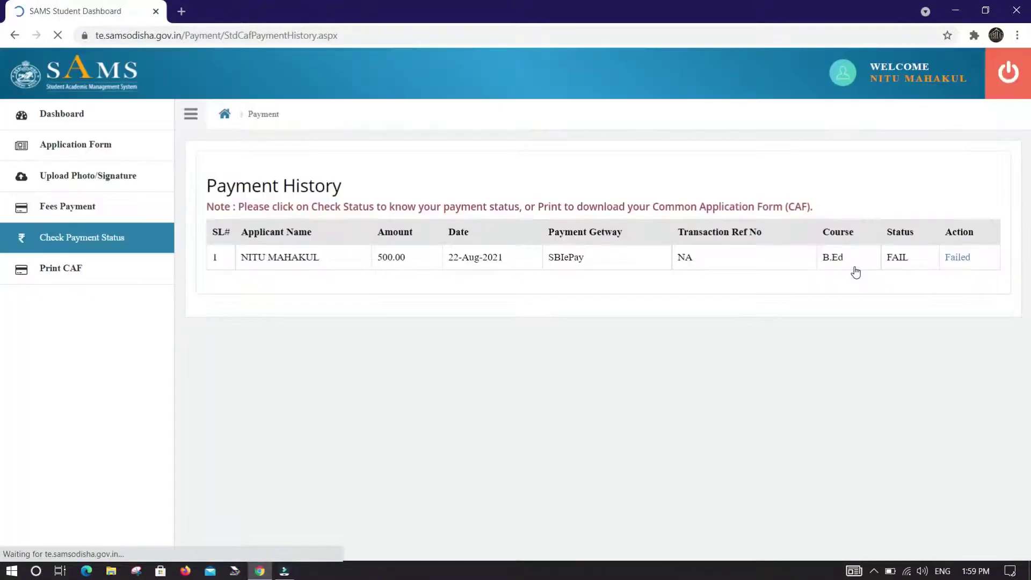
{"action": "scroll", "coordinate": [855, 272], "scroll_direction": "up", "scroll_amount": 5}
{"action": "scroll", "coordinate": [855, 272], "scroll_direction": "right", "scroll_amount": 3}
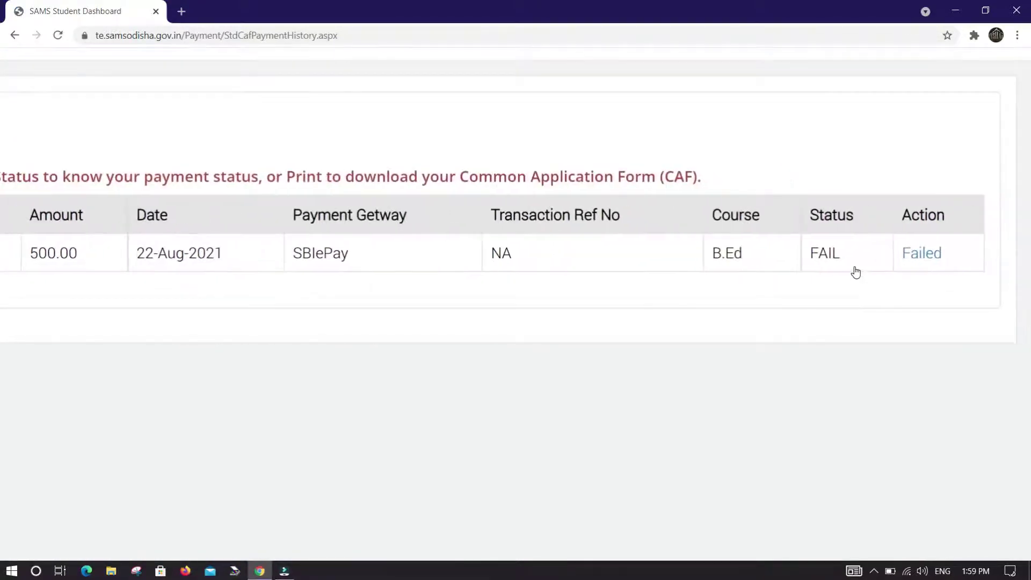
{"action": "scroll", "coordinate": [855, 272], "scroll_direction": "down", "scroll_amount": 5}
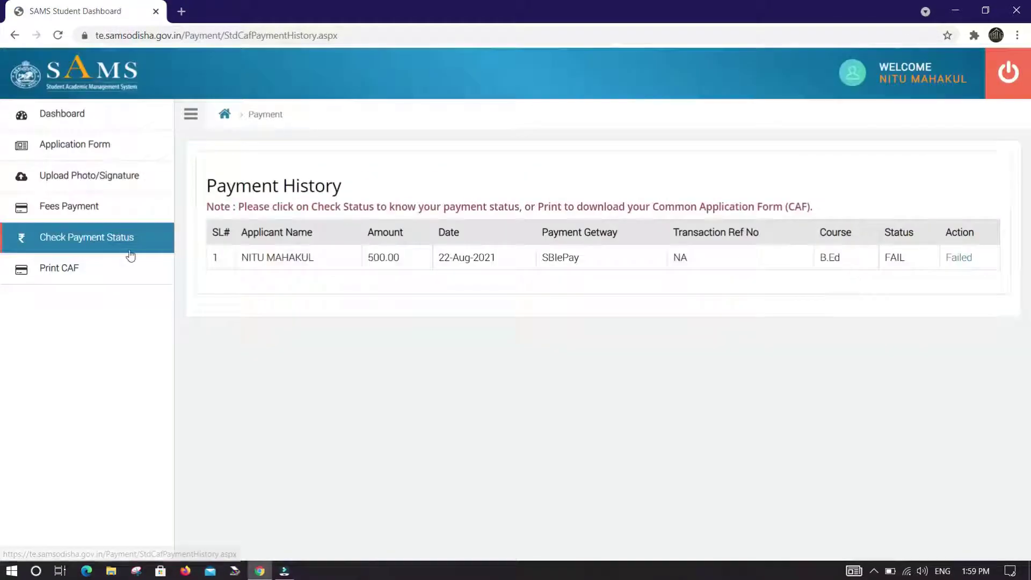
{"action": "scroll", "coordinate": [973, 257], "scroll_direction": "up", "scroll_amount": 5}
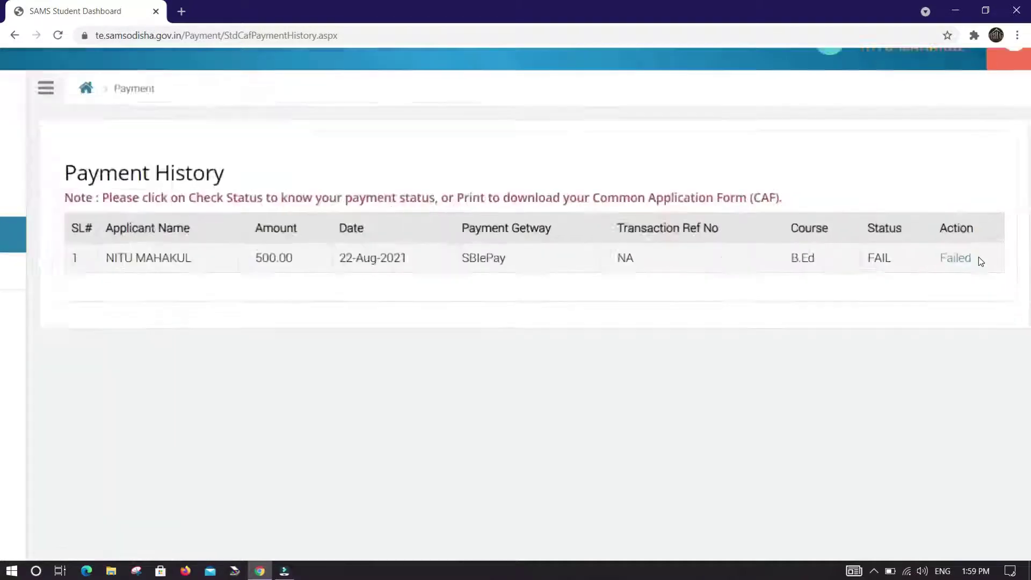
{"action": "left_click_drag", "start_coordinate": [976, 260], "coordinate": [860, 274]}
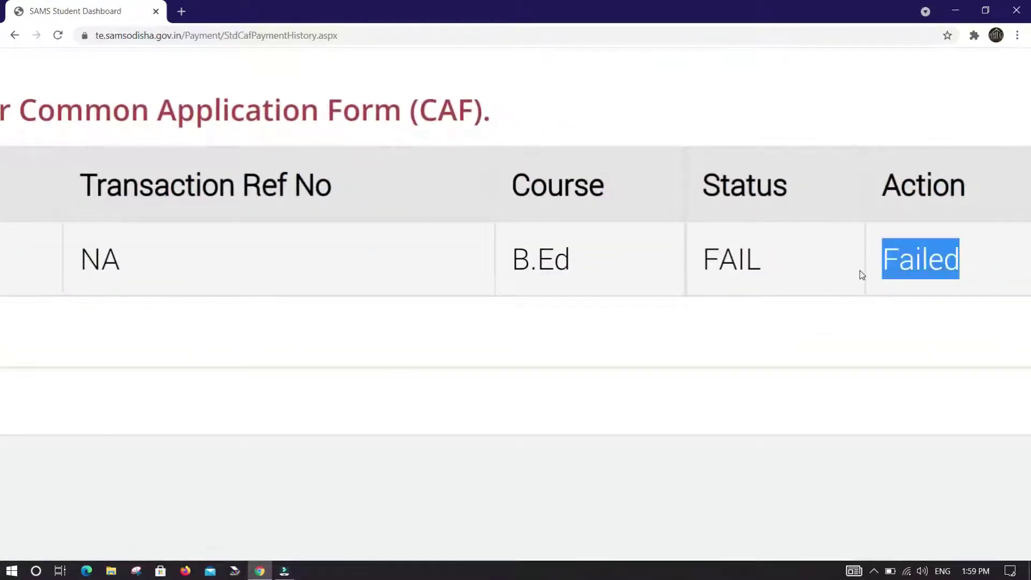
{"action": "scroll", "coordinate": [861, 274], "scroll_direction": "down", "scroll_amount": 5}
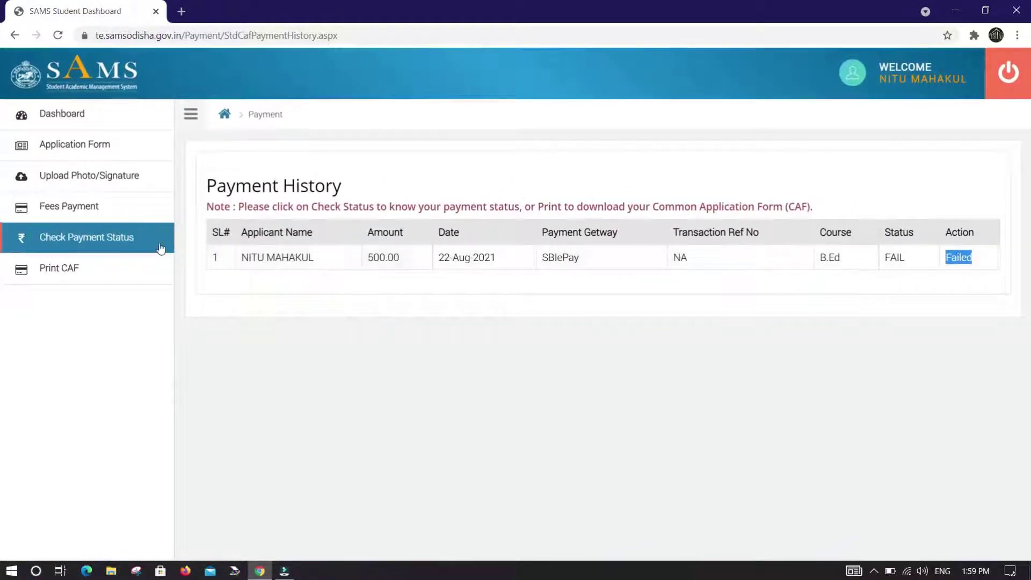
{"action": "left_click", "coordinate": [91, 214]}
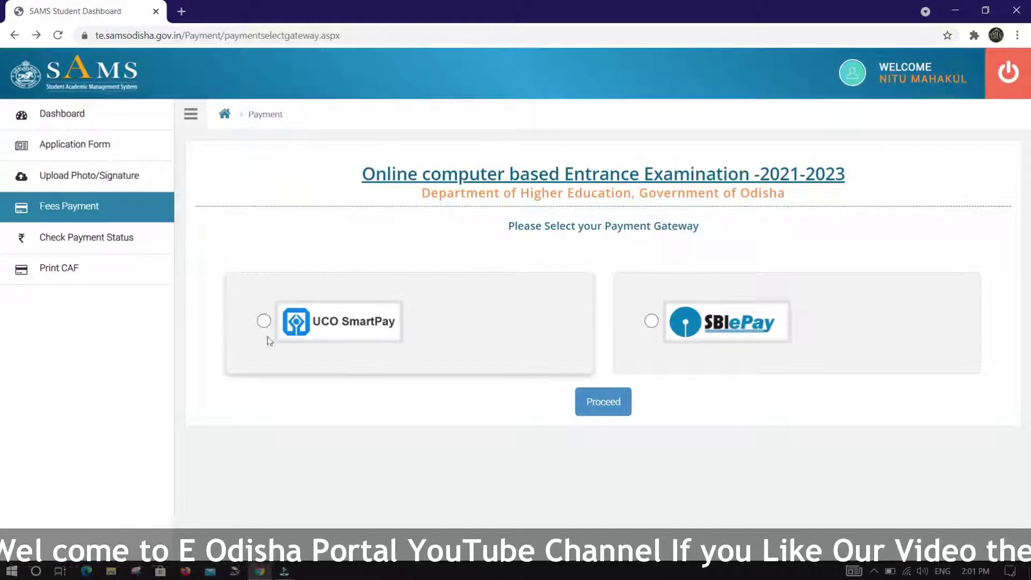
Step: Pay via UCO SmartPay, then verify the new 23-Aug-2021 payment shows BOOKED
{"action": "left_click", "coordinate": [264, 321]}
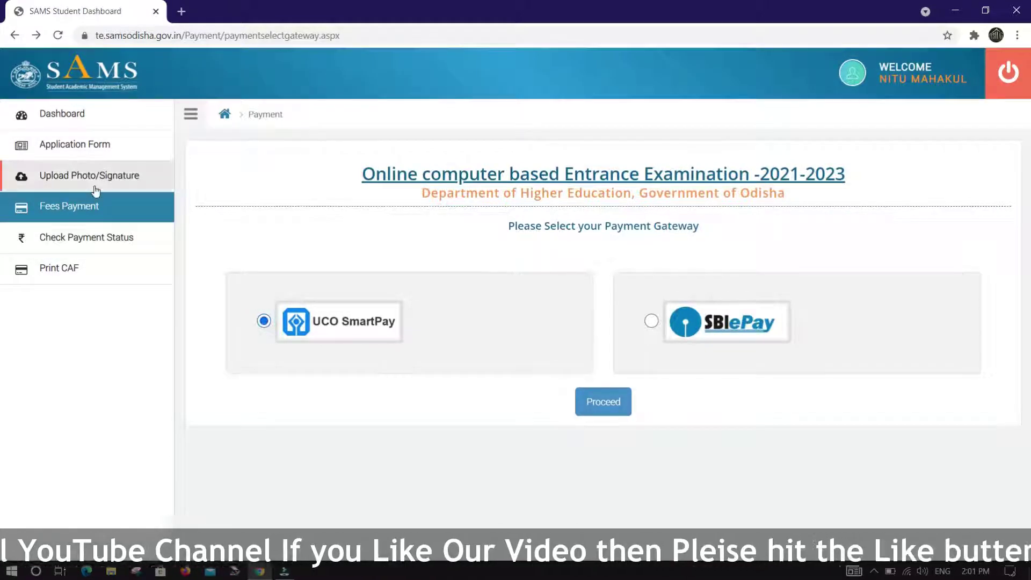
{"action": "left_click", "coordinate": [84, 233]}
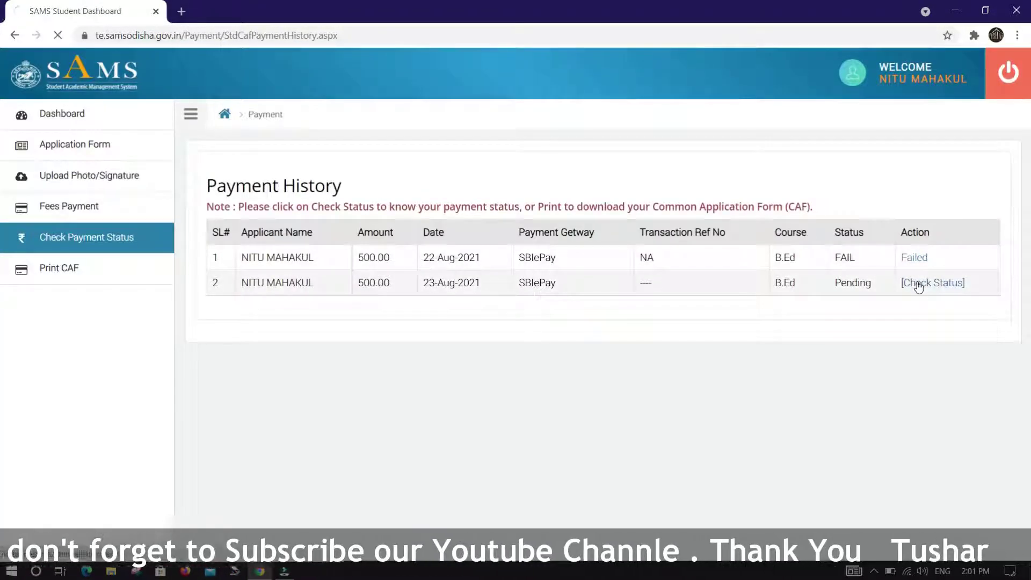
{"action": "left_click", "coordinate": [918, 287]}
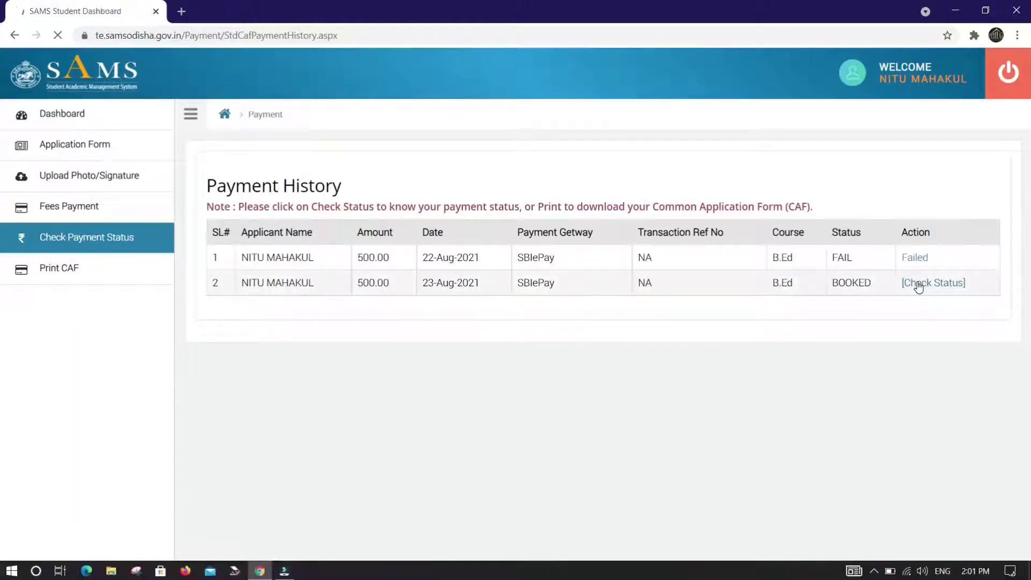
{"action": "scroll", "coordinate": [918, 287], "scroll_direction": "up", "scroll_amount": 5}
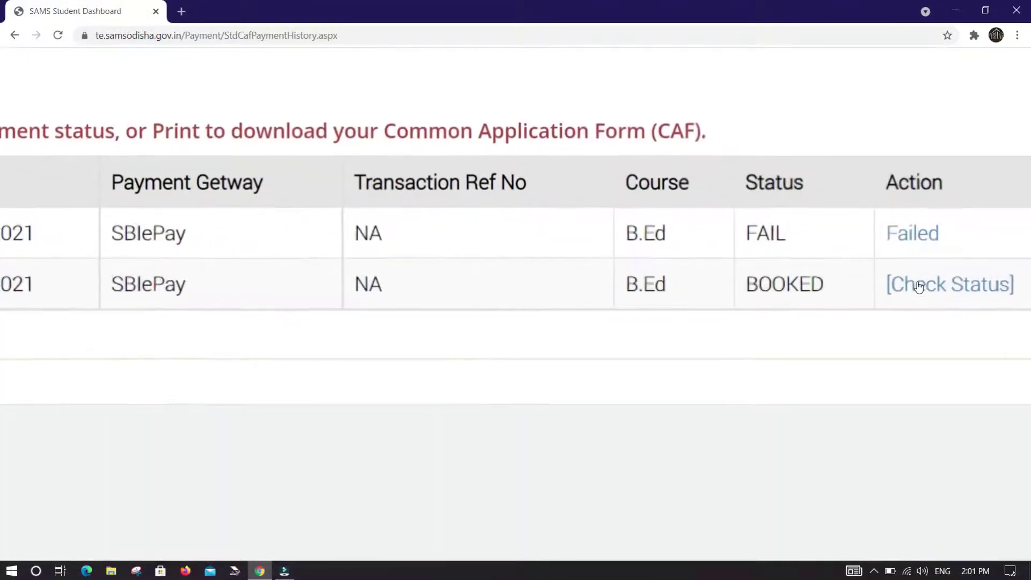
{"action": "left_click_drag", "start_coordinate": [753, 295], "coordinate": [722, 304]}
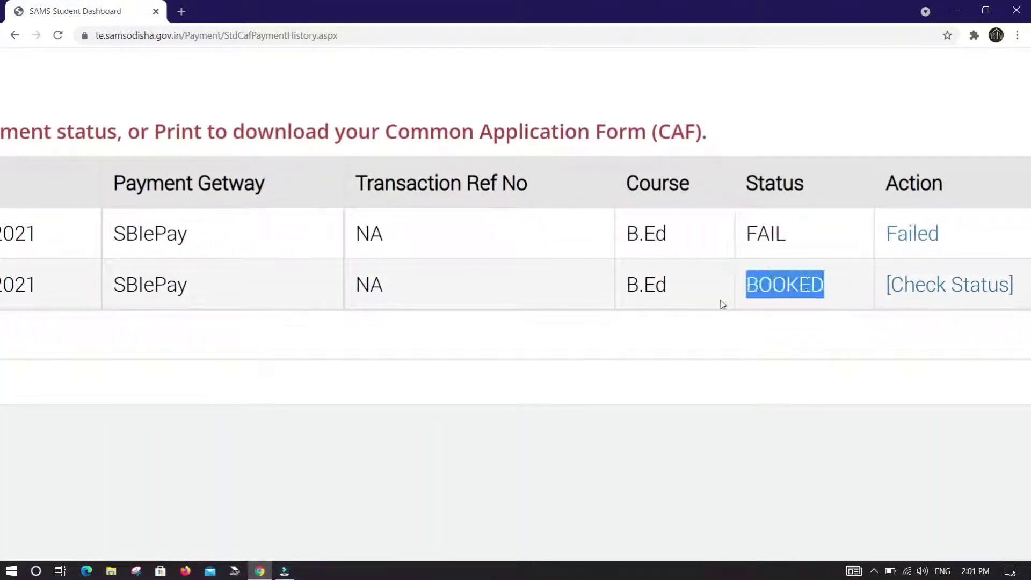
{"action": "scroll", "coordinate": [904, 285], "scroll_direction": "down", "scroll_amount": 5}
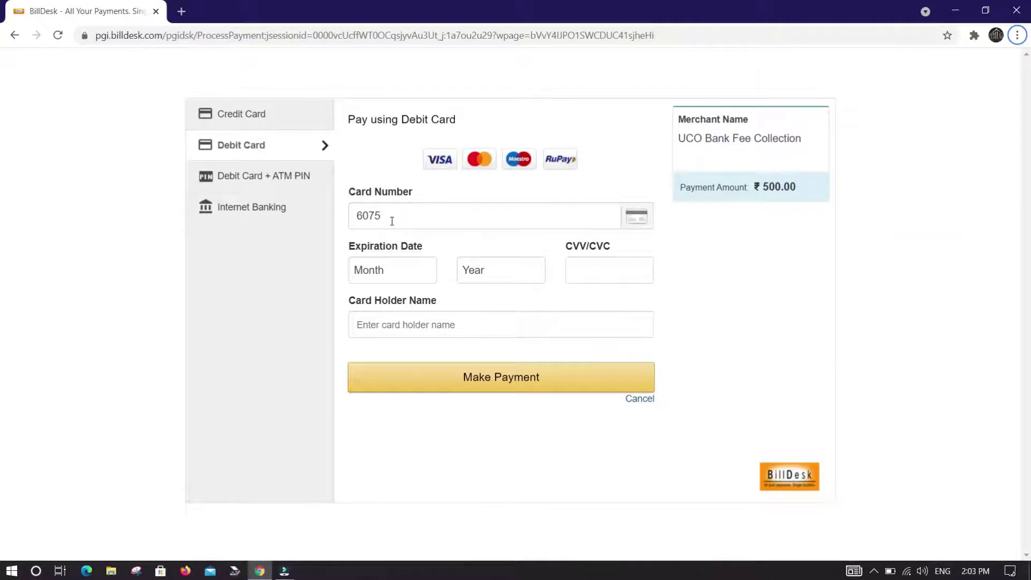
Step: Enter the debit card details, pay the ₹500 total, and submit the OTP
{"action": "left_click", "coordinate": [392, 221]}
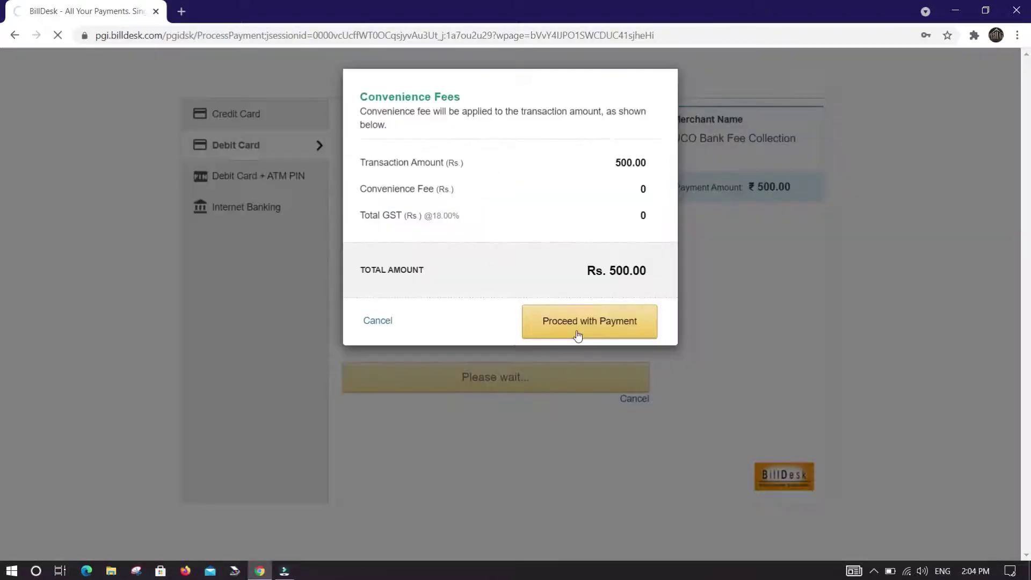
{"action": "left_click", "coordinate": [577, 335]}
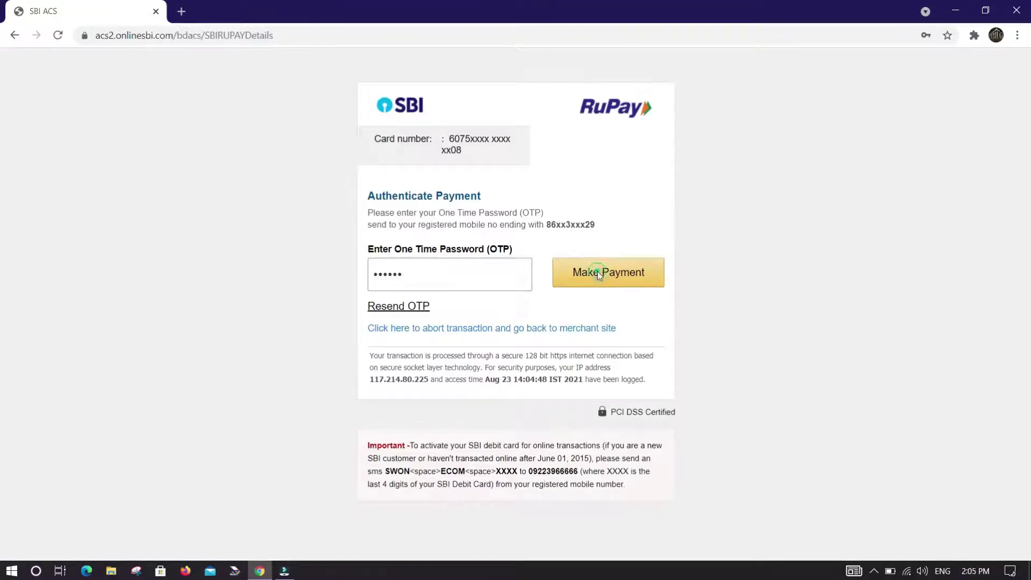
{"action": "left_click", "coordinate": [597, 272]}
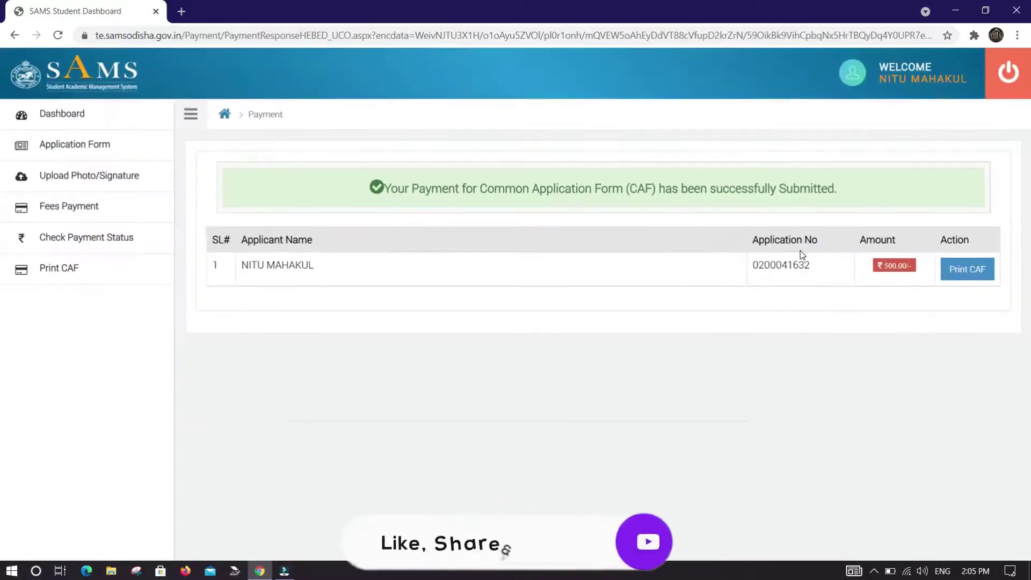
Step: Open the Print CAF page and look over the printable application form
{"action": "left_click", "coordinate": [1020, 277]}
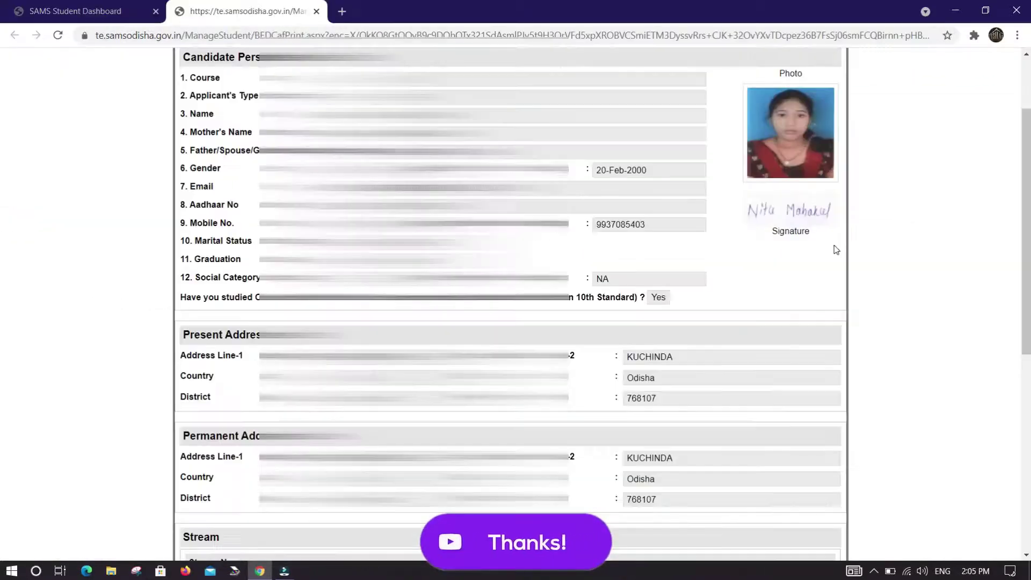
{"action": "scroll", "coordinate": [835, 250], "scroll_direction": "down", "scroll_amount": 8}
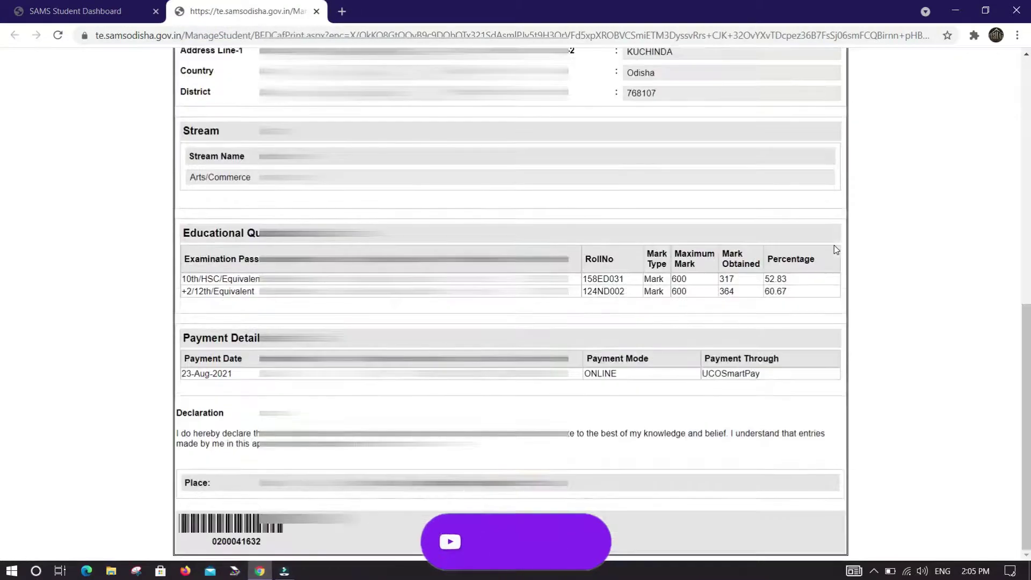
{"action": "scroll", "coordinate": [833, 245], "scroll_direction": "up", "scroll_amount": 10}
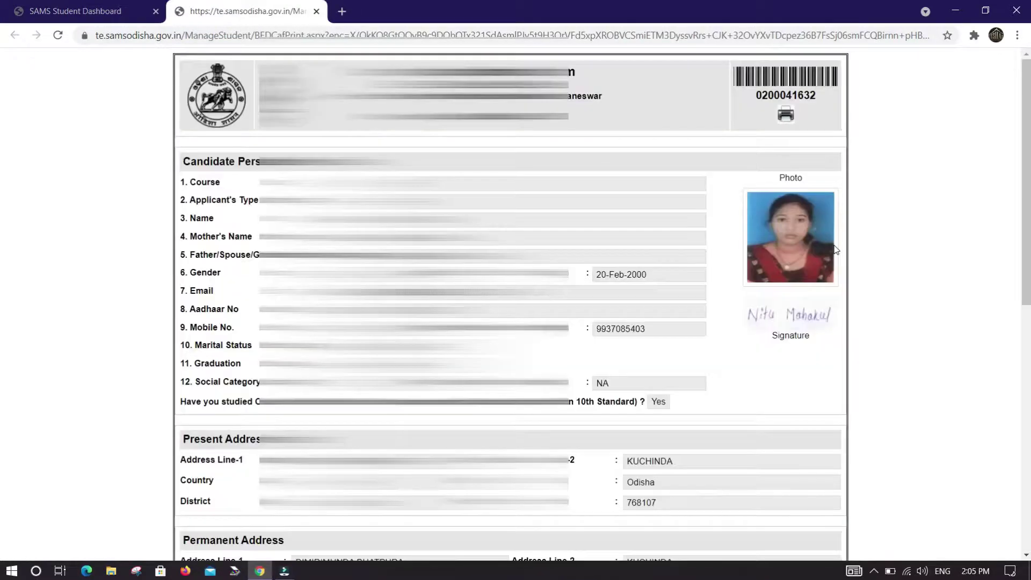
Step: Bring up the print dialog for the CAF with Portrait layout
{"action": "left_click", "coordinate": [779, 113]}
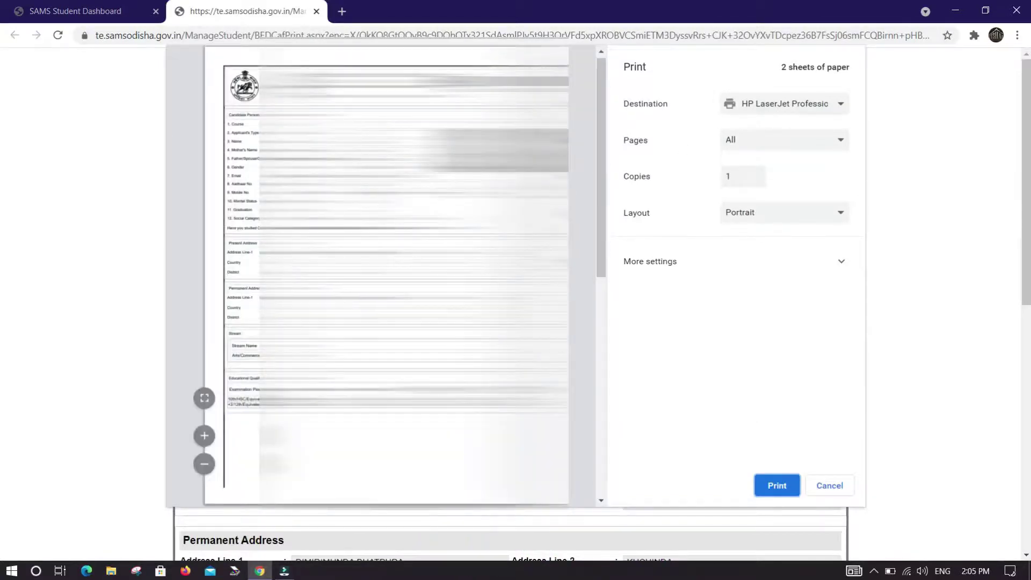
{"action": "scroll", "coordinate": [413, 274], "scroll_direction": "down", "scroll_amount": 8}
{"action": "scroll", "coordinate": [414, 273], "scroll_direction": "up", "scroll_amount": 8}
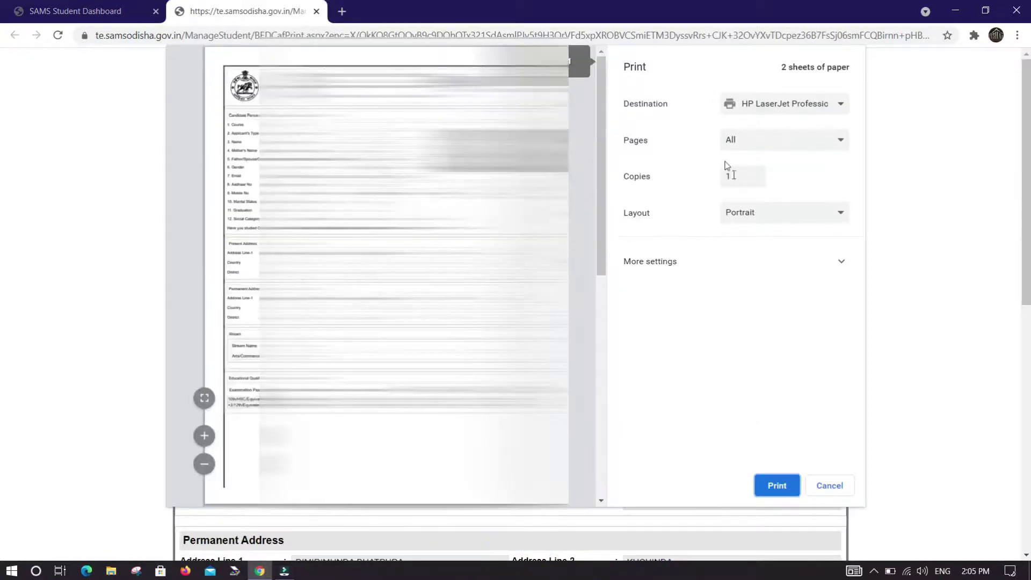
{"action": "left_click", "coordinate": [761, 219]}
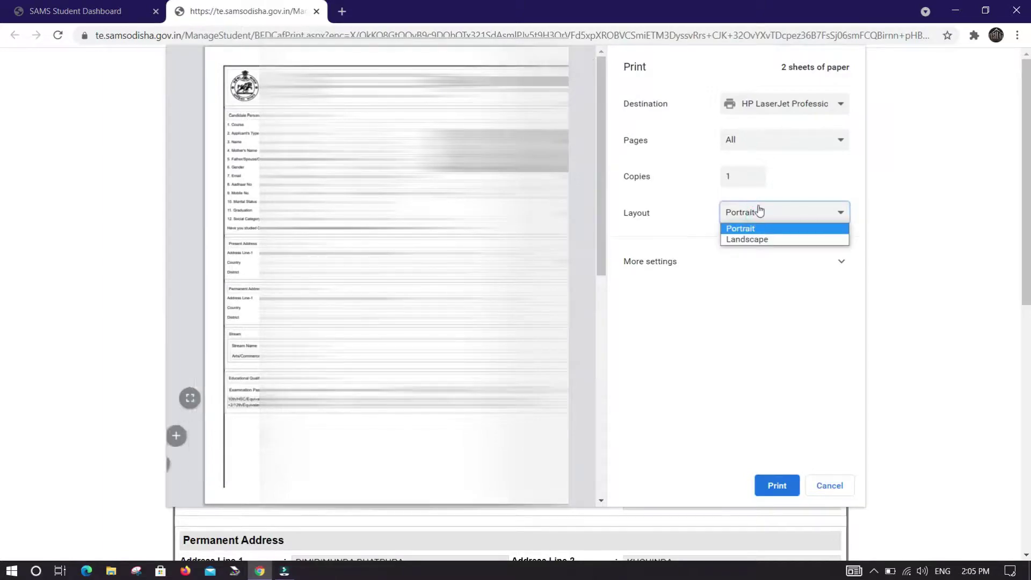
{"action": "left_click", "coordinate": [758, 209]}
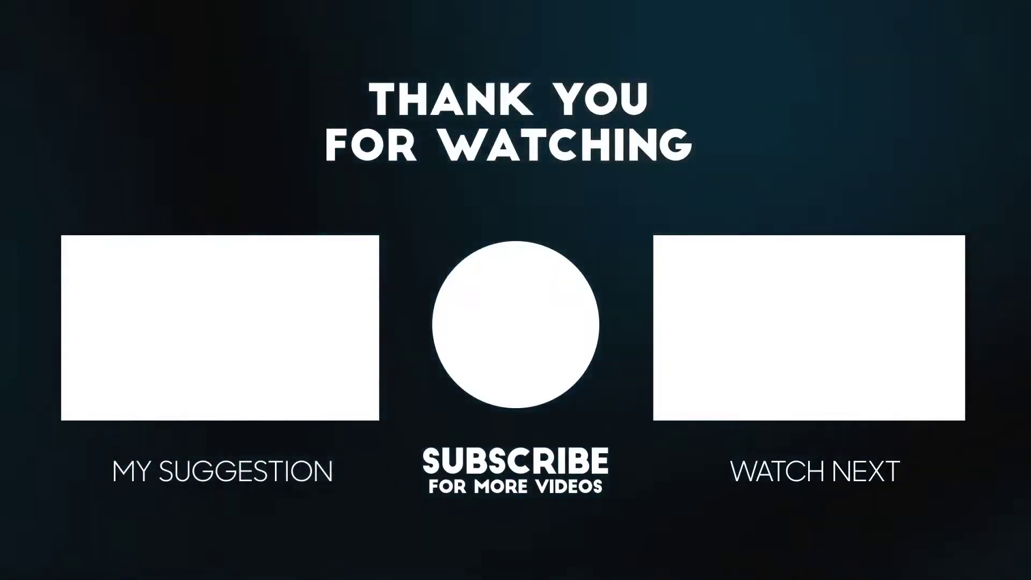